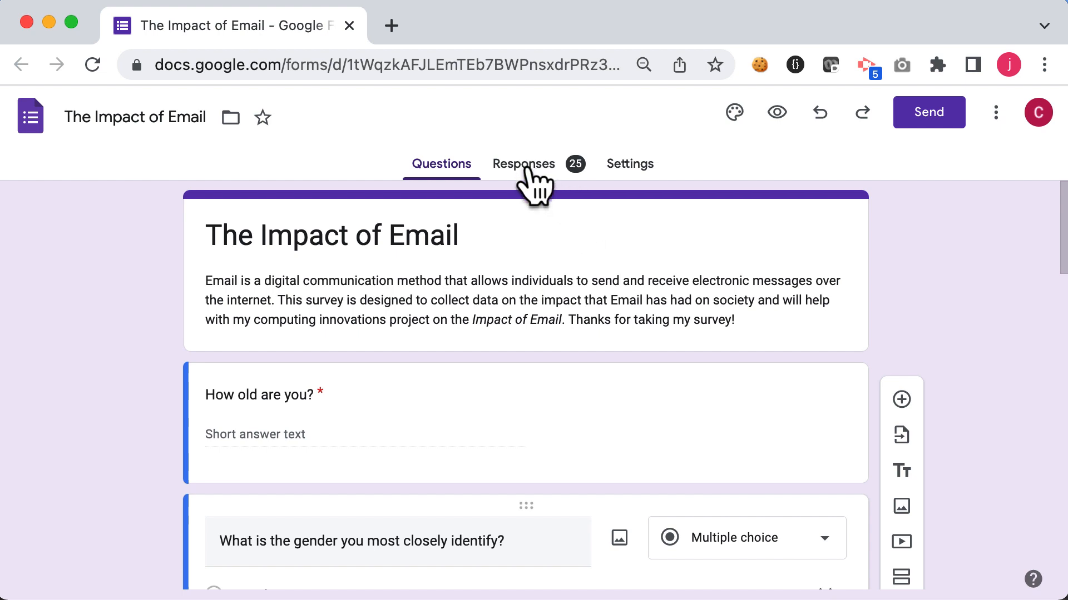
Step: Open the form's responses in the linked Google Sheets spreadsheet
click(531, 185)
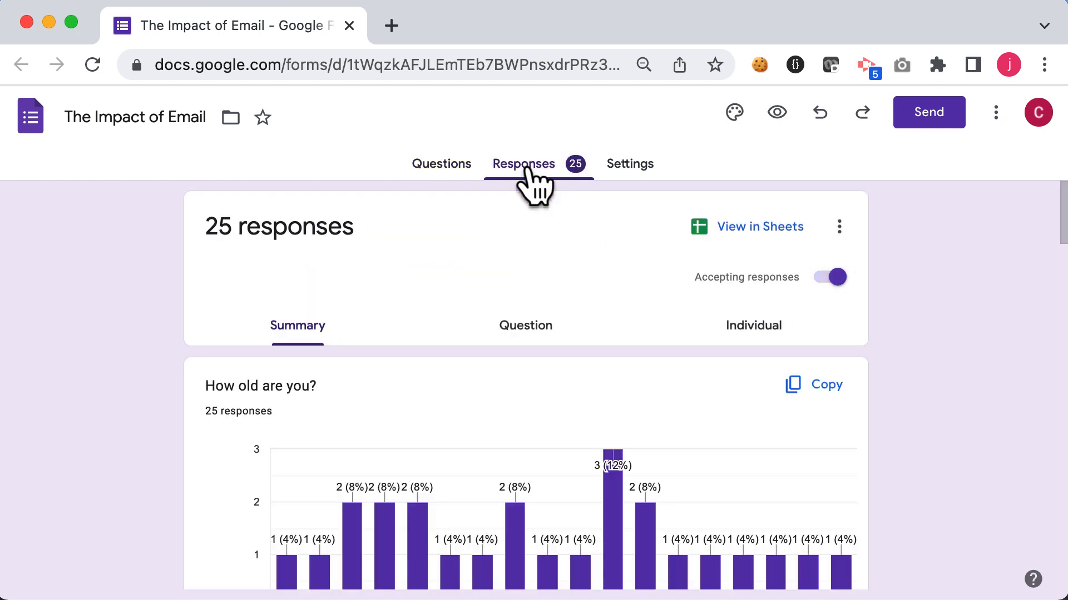
click(744, 227)
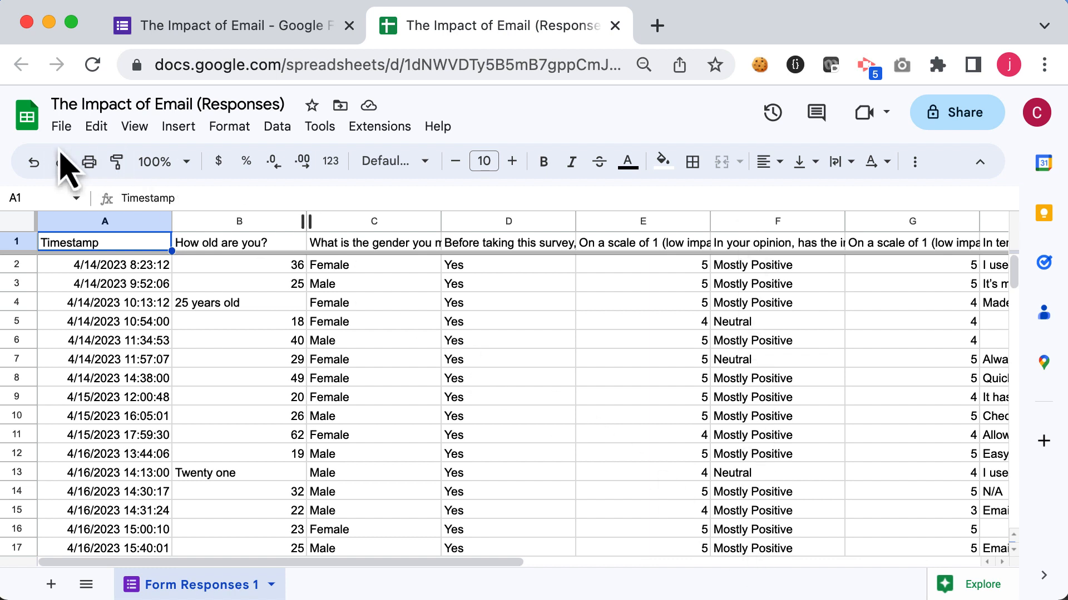
Step: Make a copy of the responses spreadsheet in the Data Analysis Demo folder
click(61, 127)
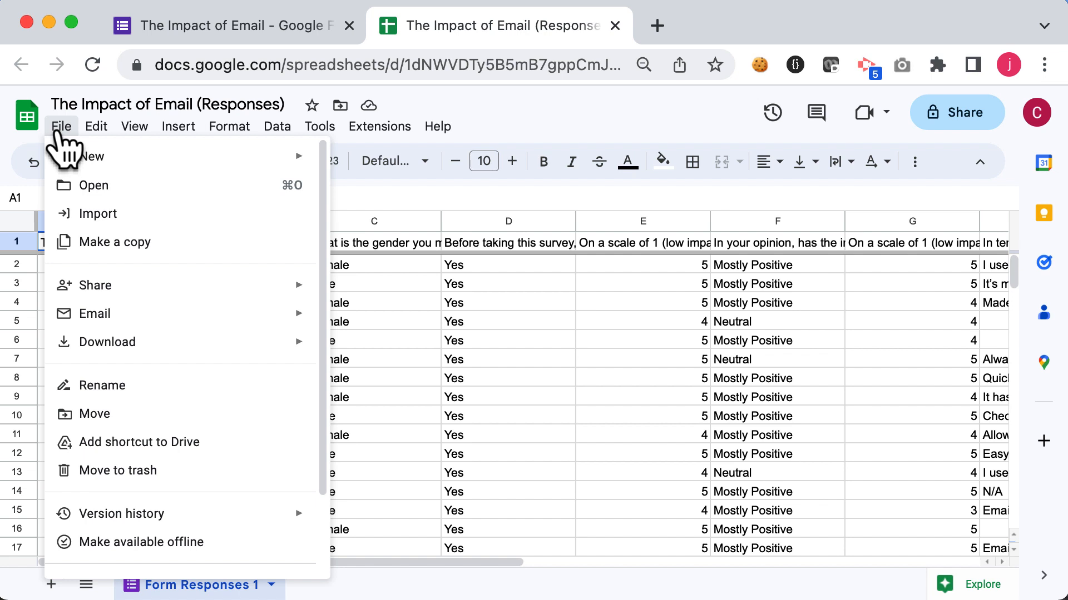
click(102, 242)
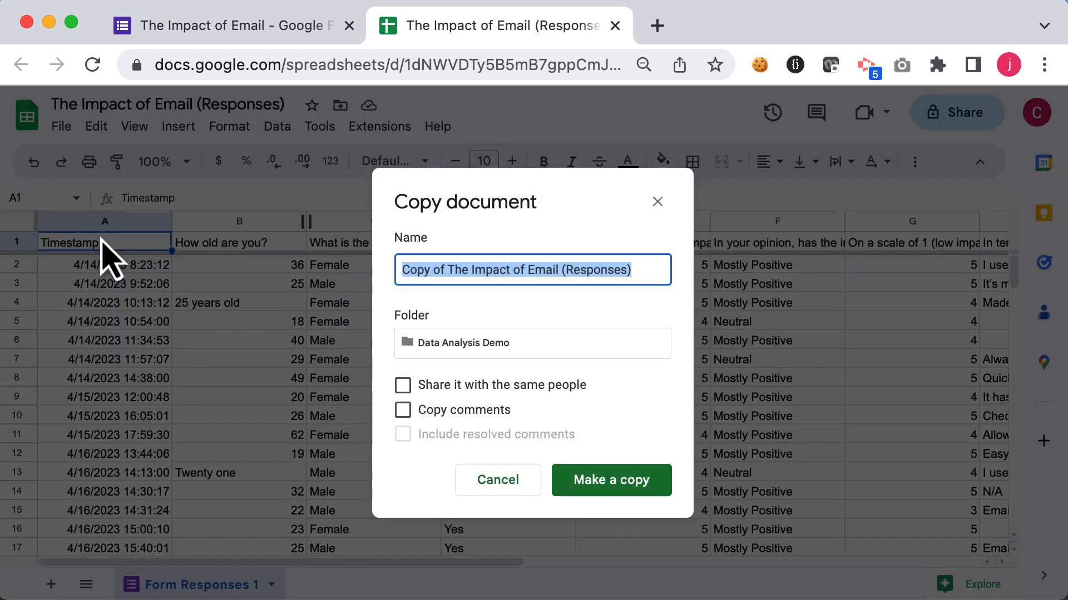
click(611, 487)
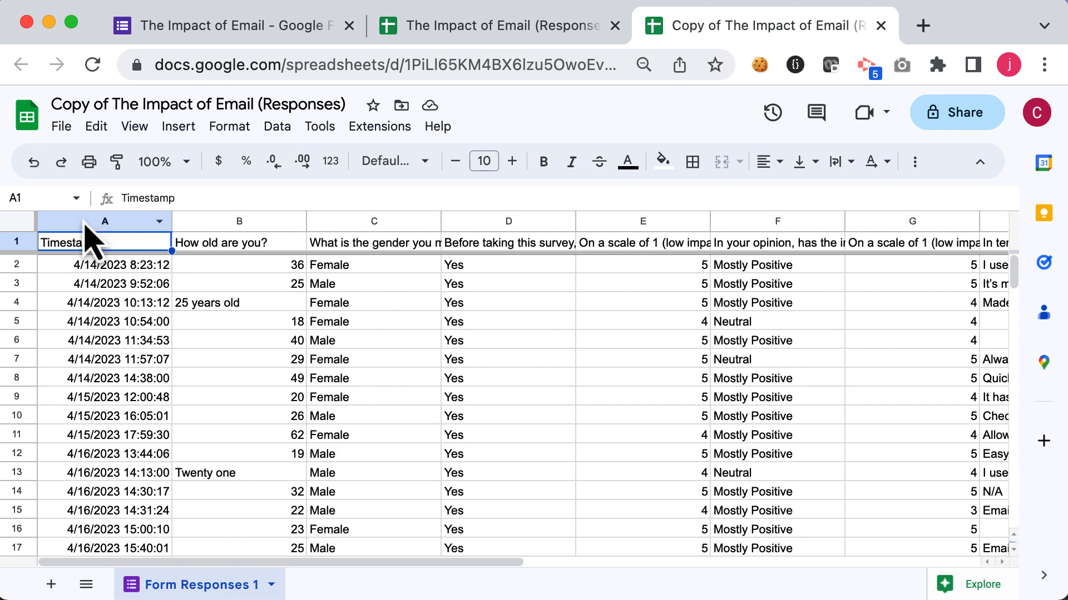
Step: Select columns A through I and set their text wrapping to wrap
drag(84, 222, 258, 232)
scroll(305, 298, left, 10)
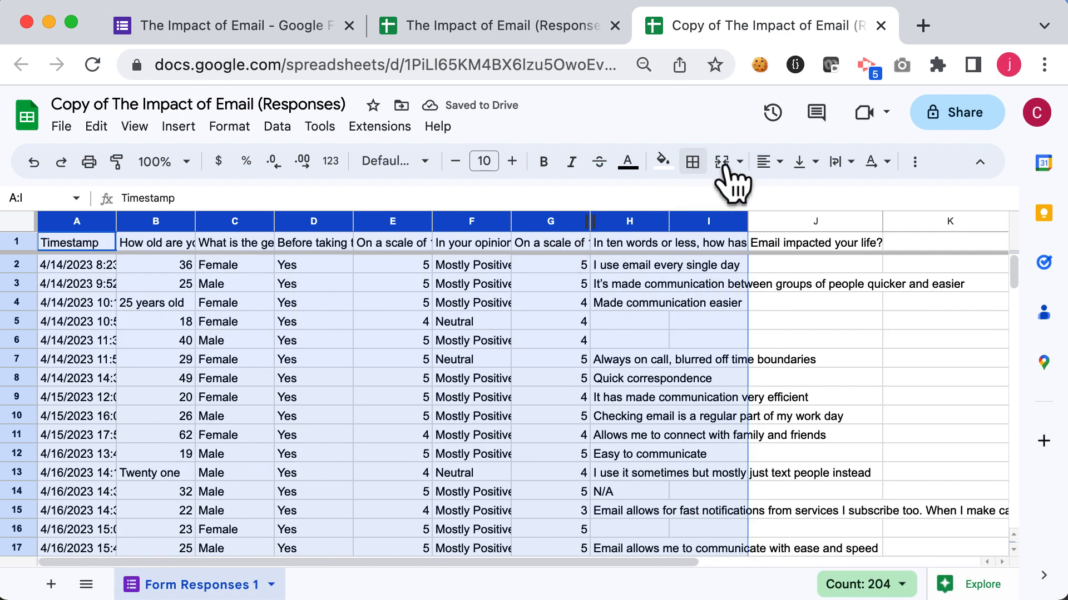
click(843, 164)
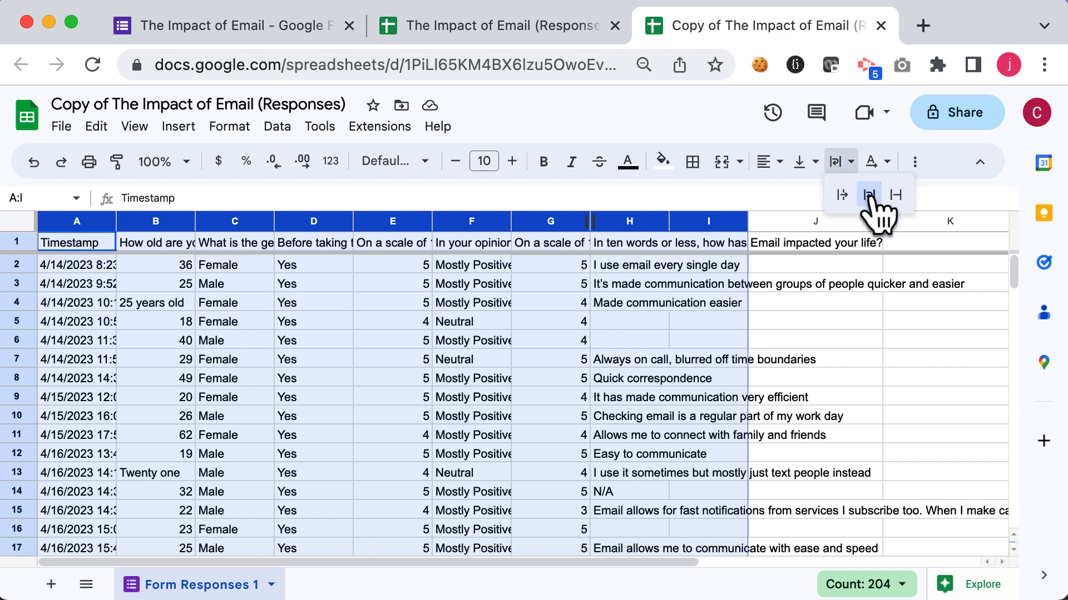
click(869, 192)
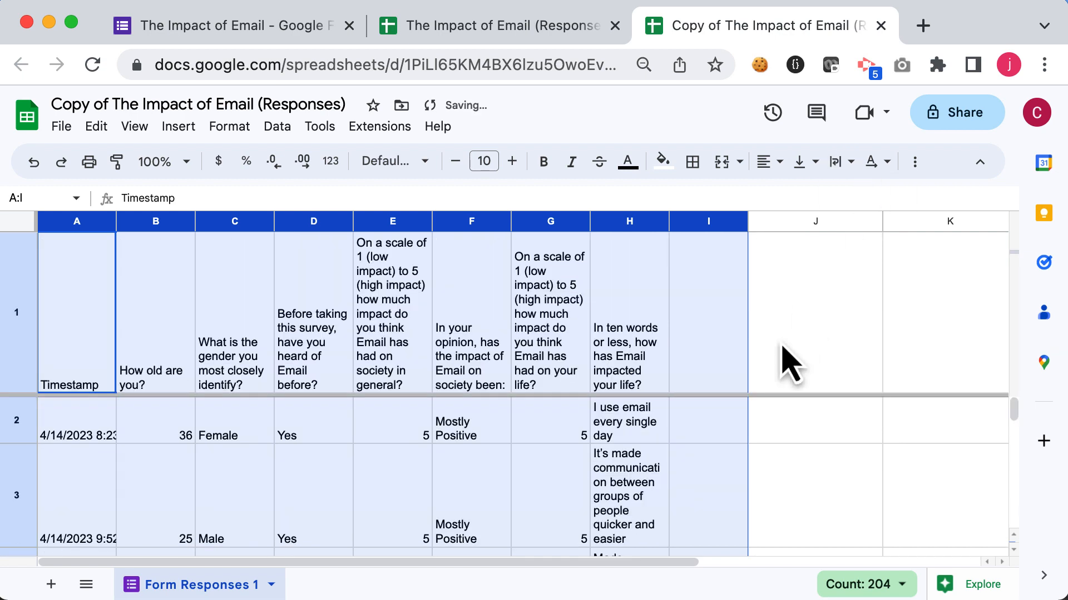
Step: Replace the age '25 years old' in cell B4 with 25
scroll(787, 358, down, 2)
scroll(781, 345, up, 3)
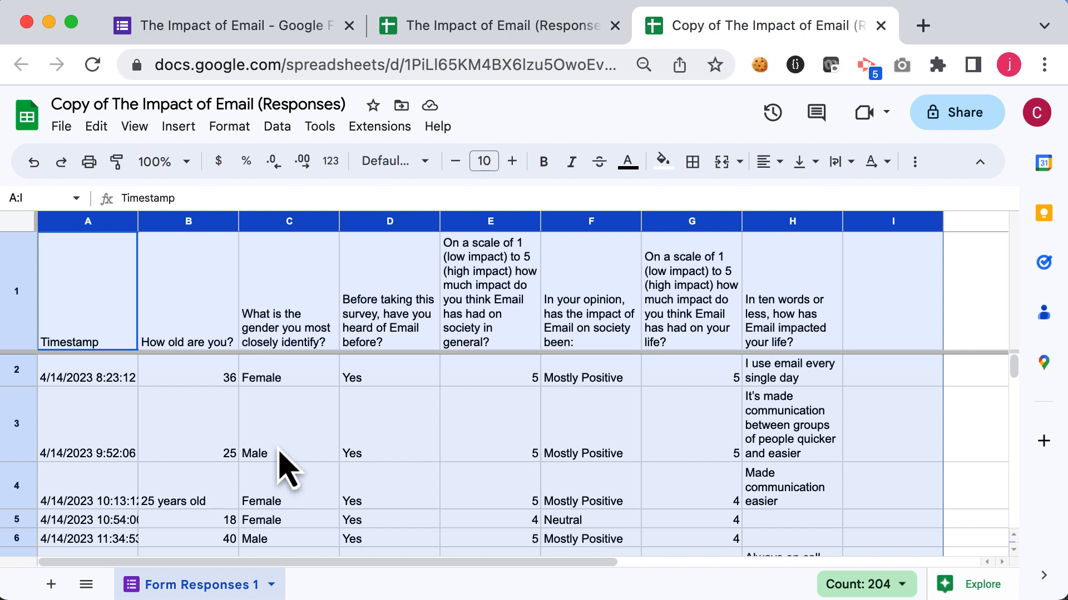
click(206, 345)
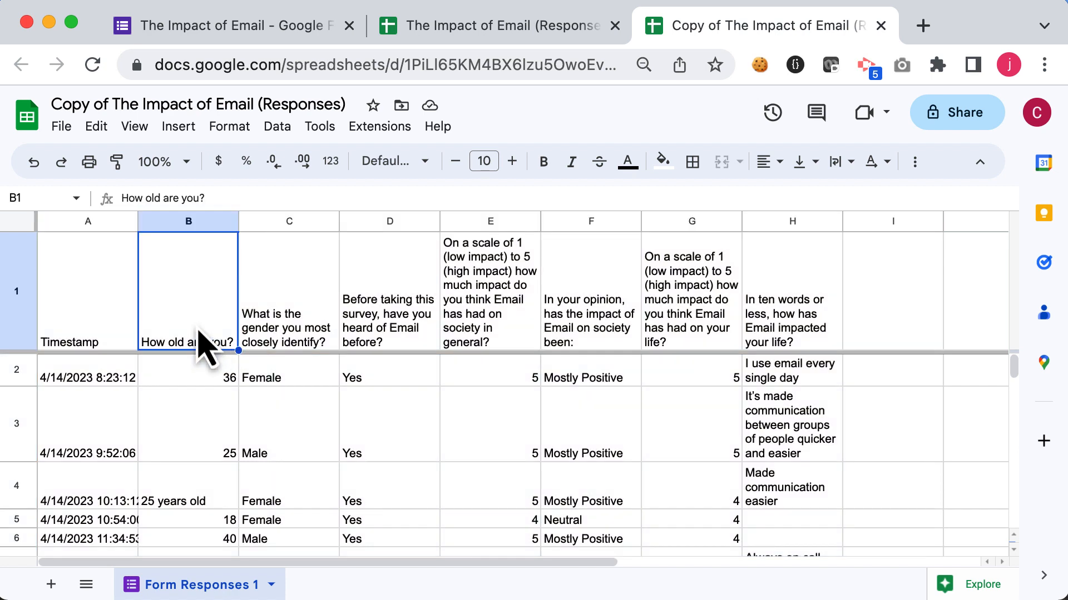
click(804, 304)
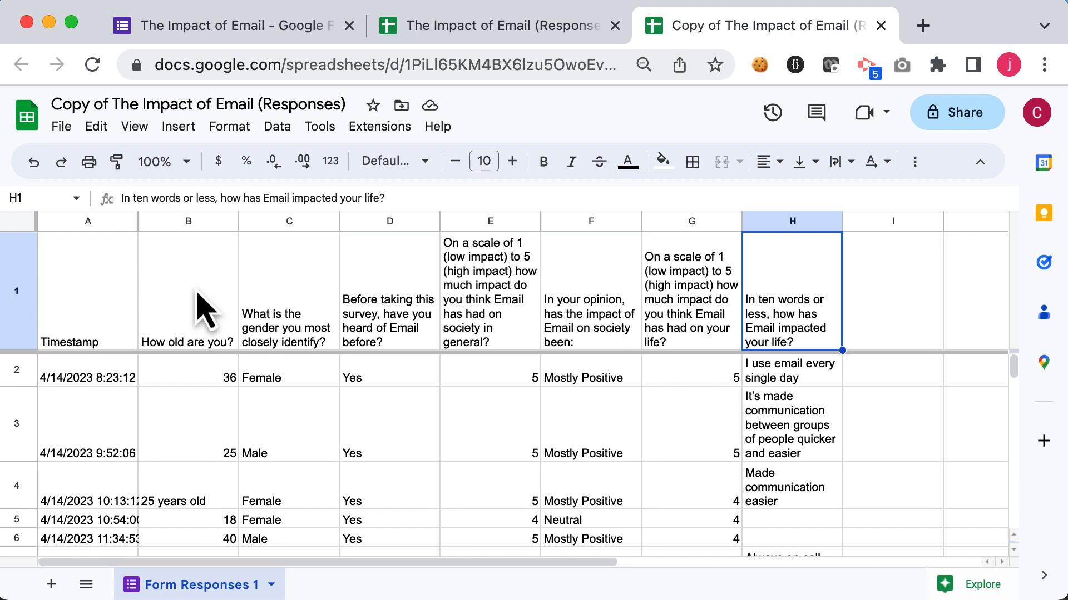
scroll(198, 293, down, 2)
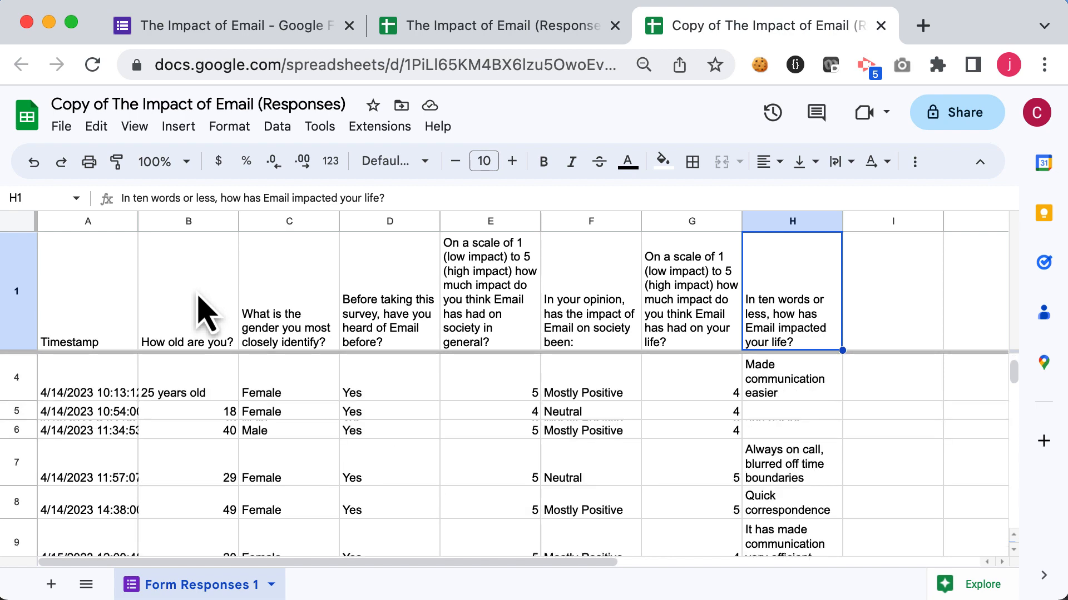
click(195, 393)
text(25)
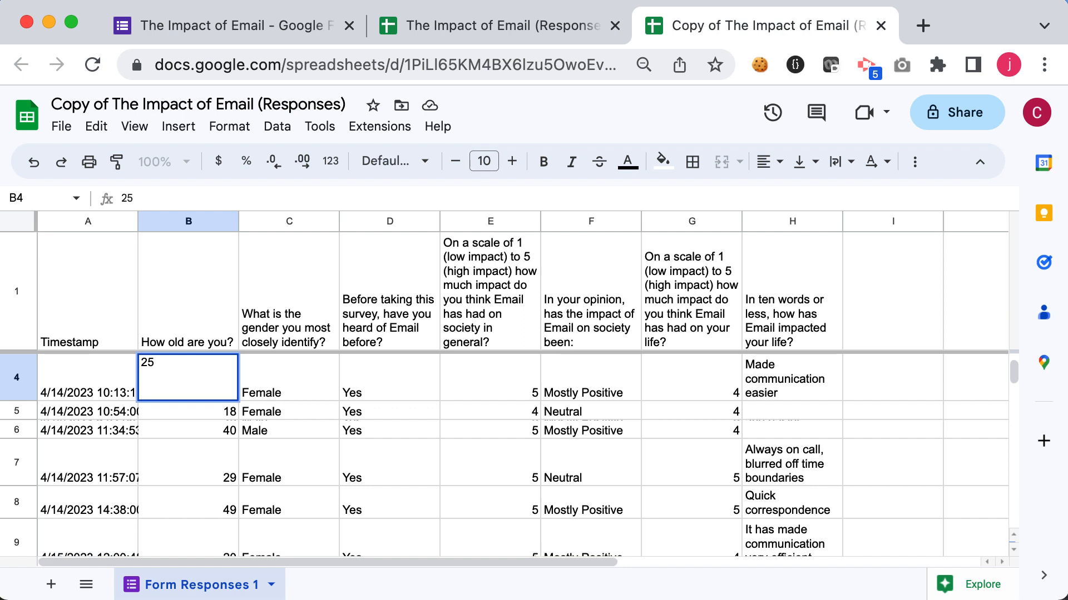
key(Return)
Step: Replace the age 'Twenty one' in cell B13 with 21
scroll(500, 445, down, 3)
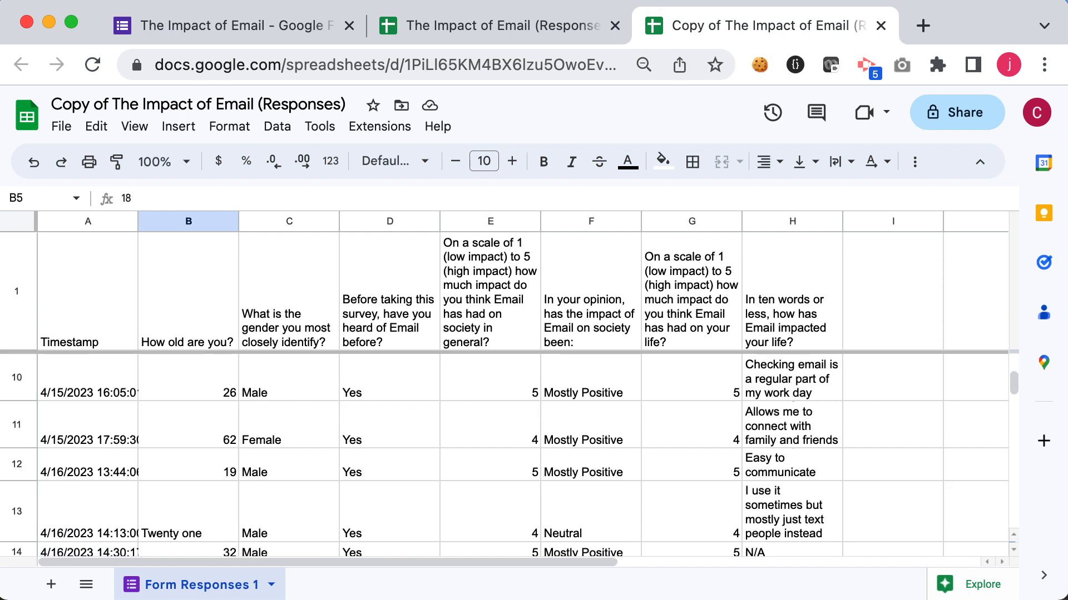
click(215, 524)
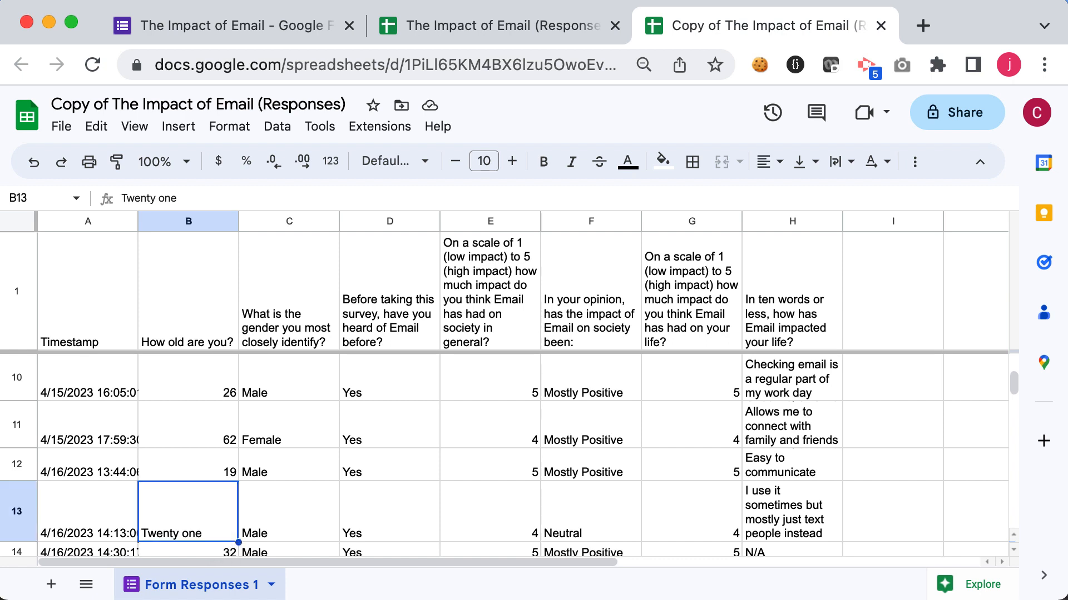
text(21)
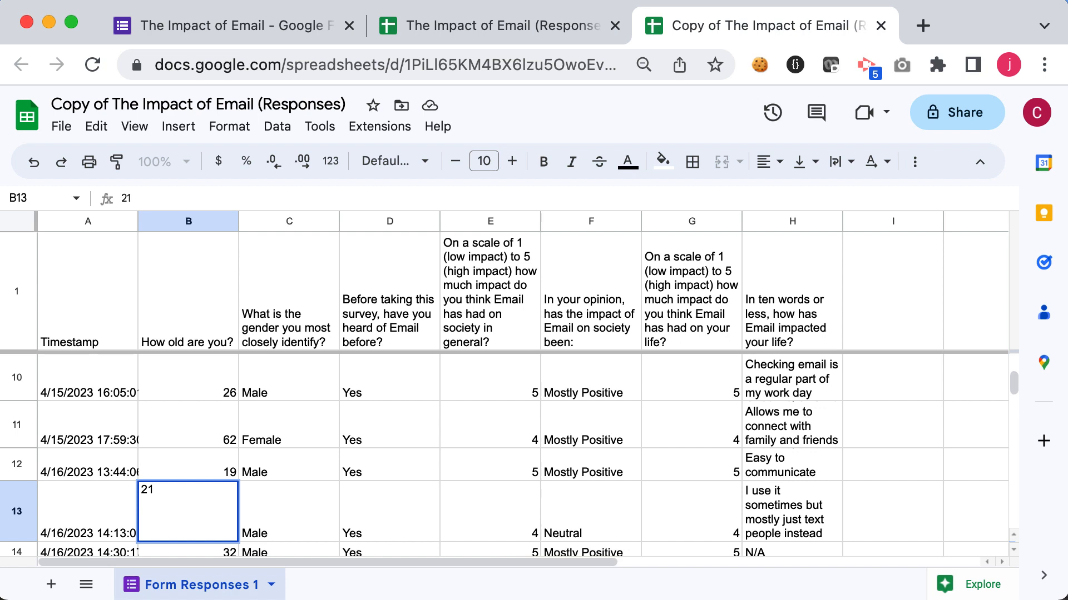
key(Return)
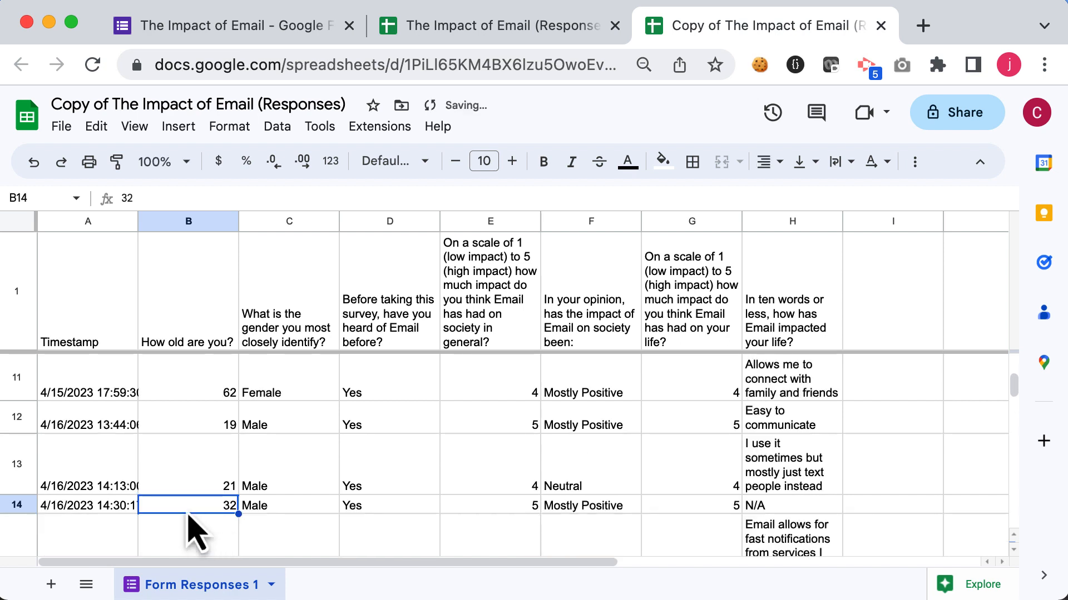
Step: Clear the non-numeric age 'Ancient' from cell B19
scroll(185, 510, down, 3)
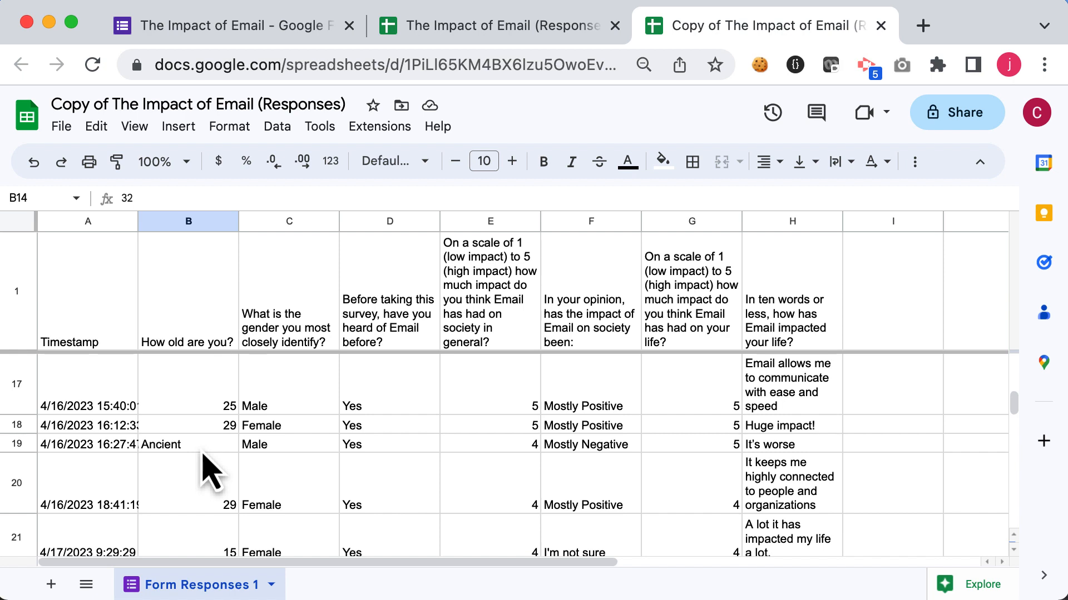
click(183, 448)
key(Delete)
scroll(199, 481, down, 5)
click(199, 479)
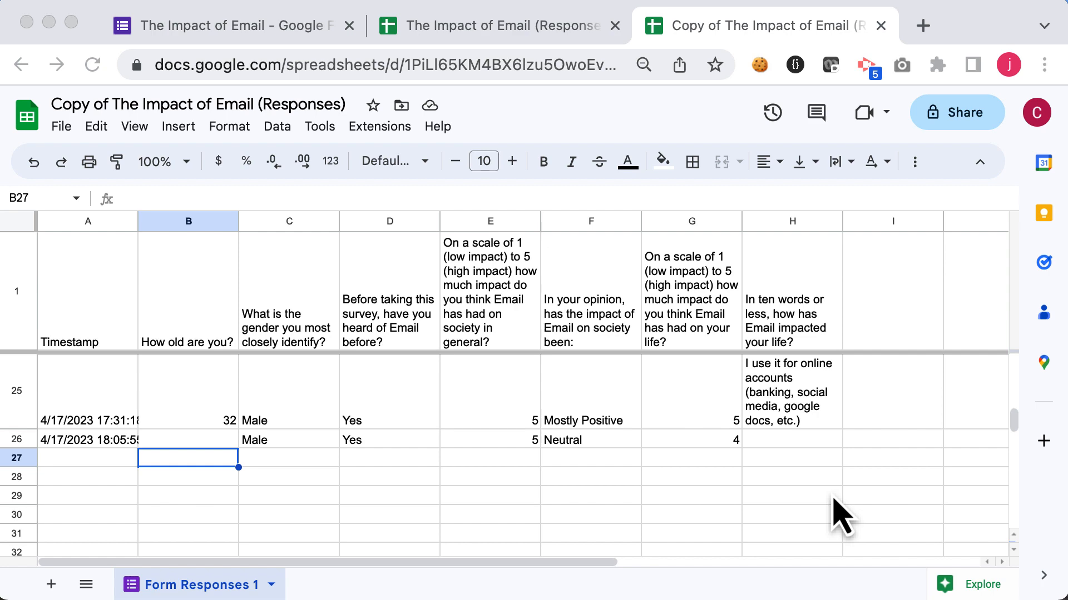
Step: Scroll through the free-text answers in column H about how email impacted respondents' lives
scroll(803, 486, up, 10)
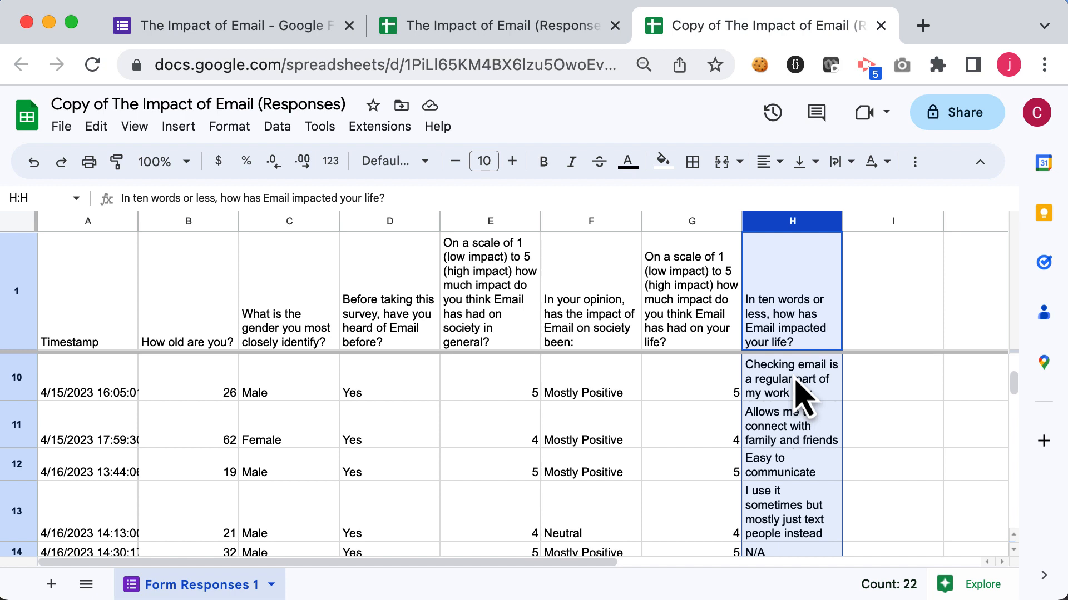
scroll(799, 392, down, 1)
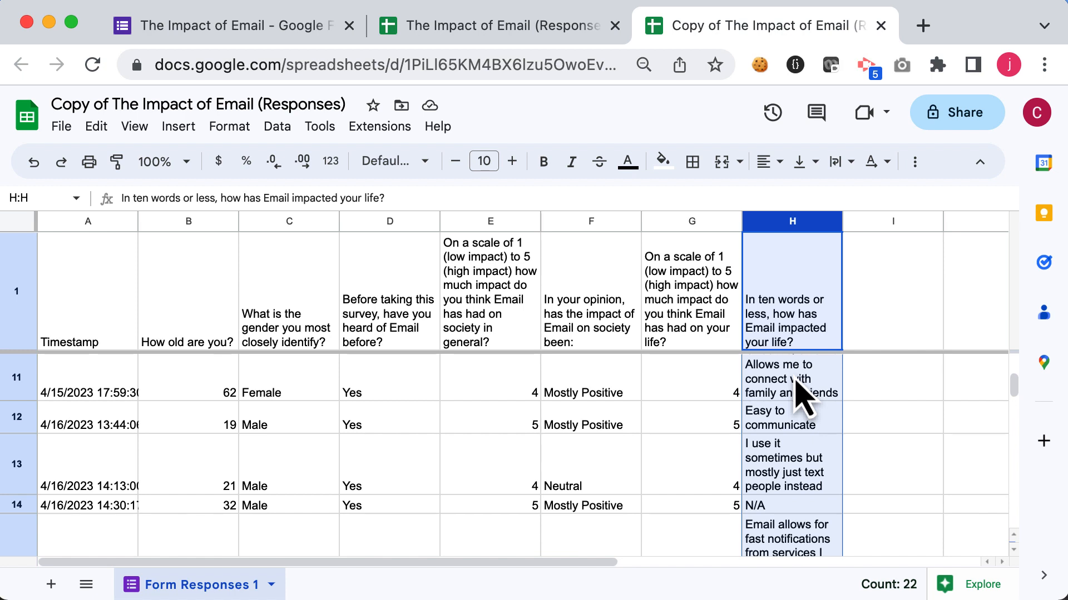
scroll(799, 392, down, 2)
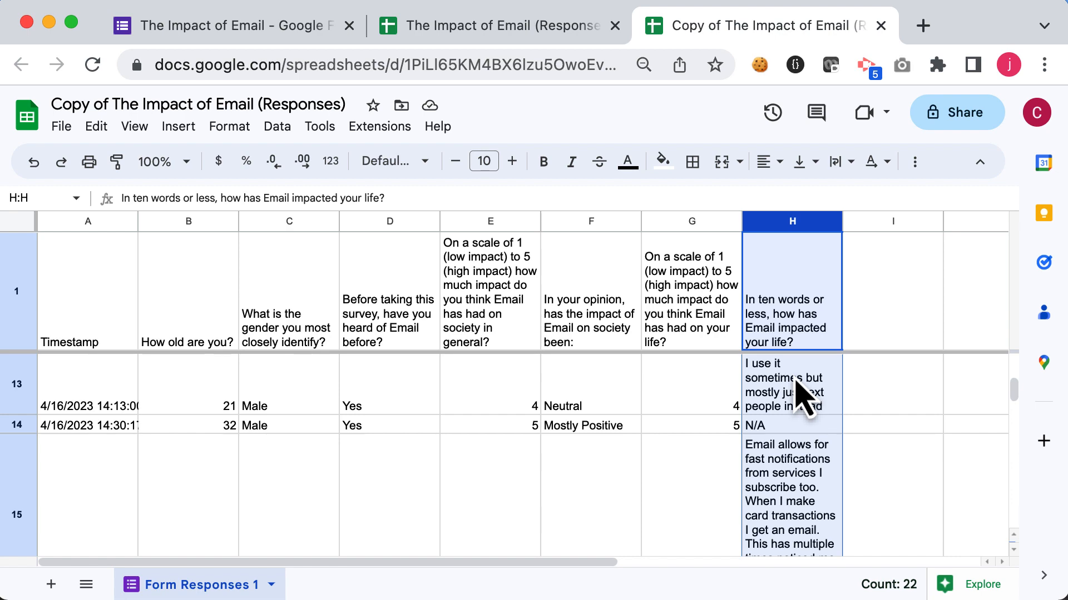
scroll(799, 392, down, 6)
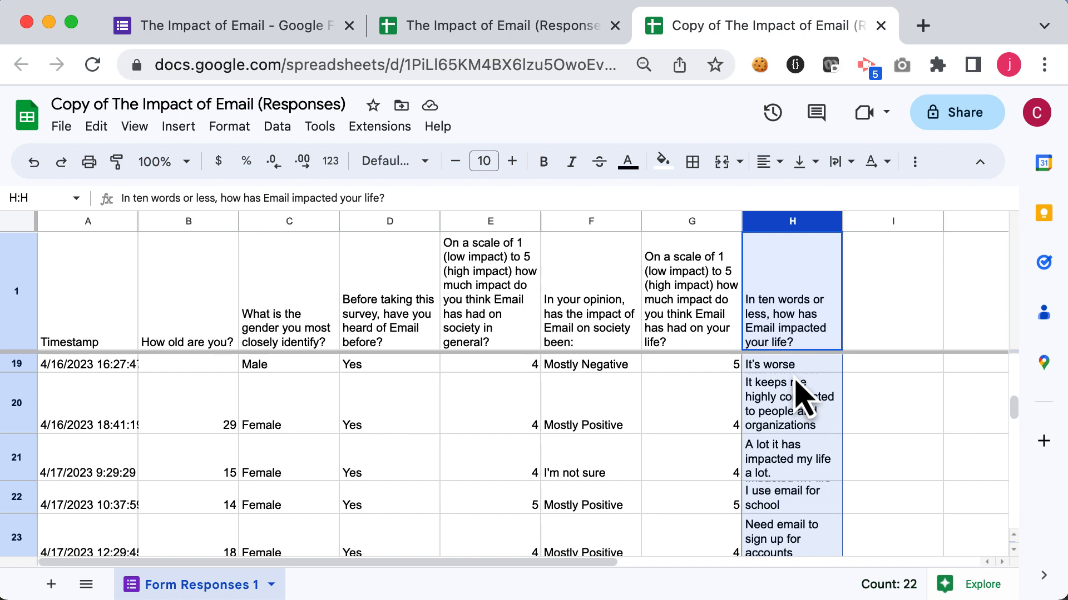
scroll(799, 394, down, 3)
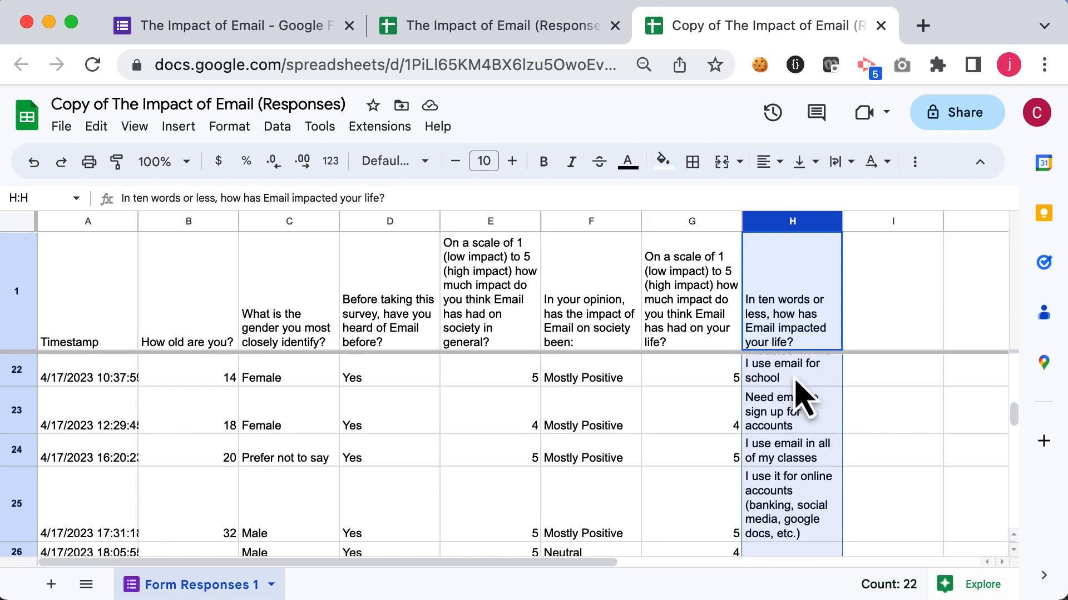
scroll(799, 395, down, 2)
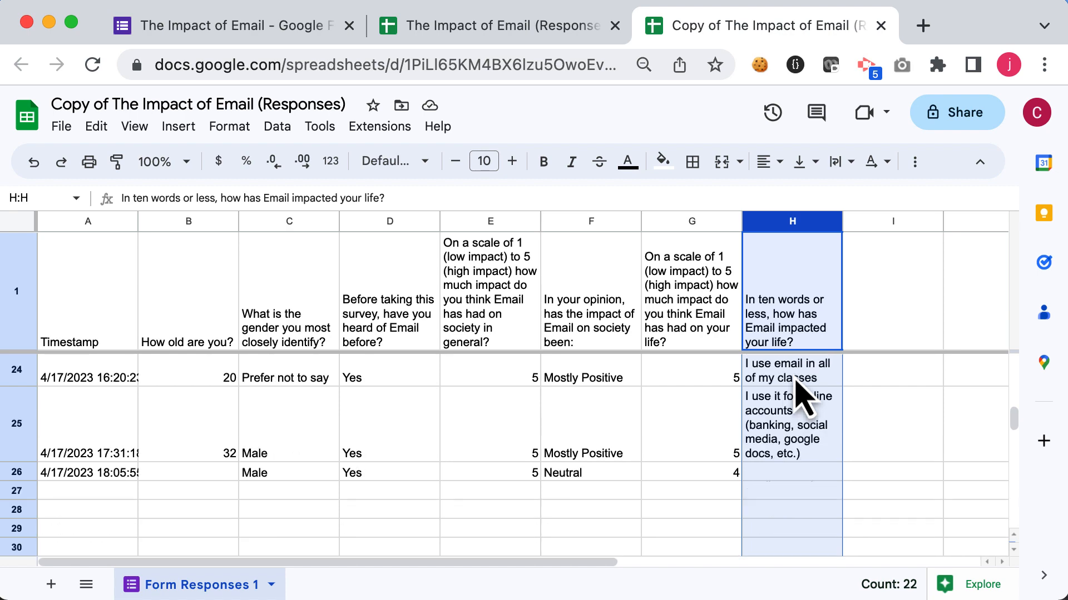
scroll(799, 394, up, 15)
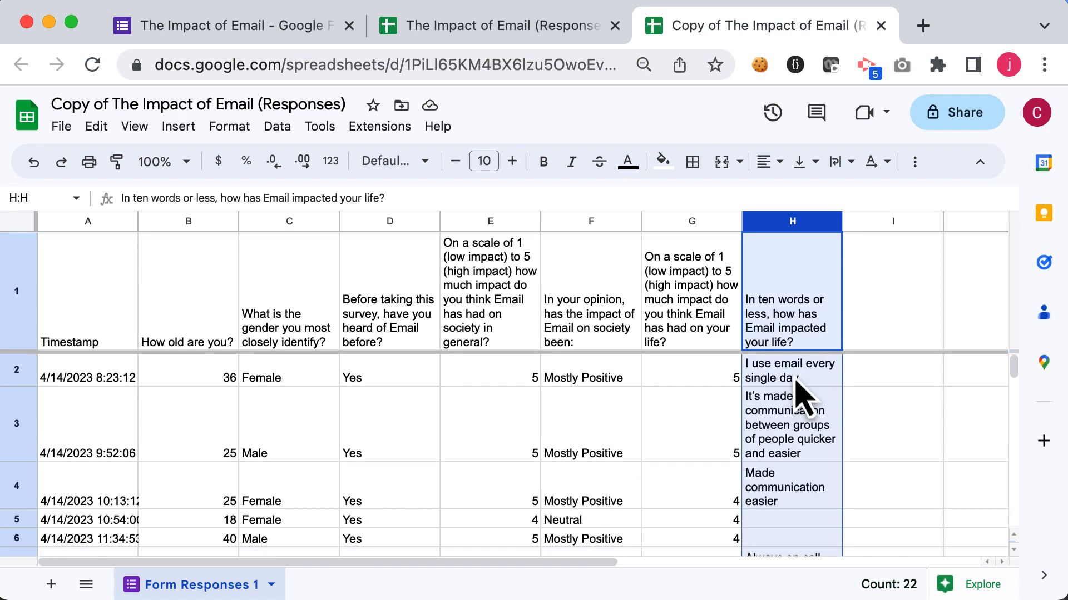
Step: Add the header 'Impact Standardized' in cell I1
click(881, 314)
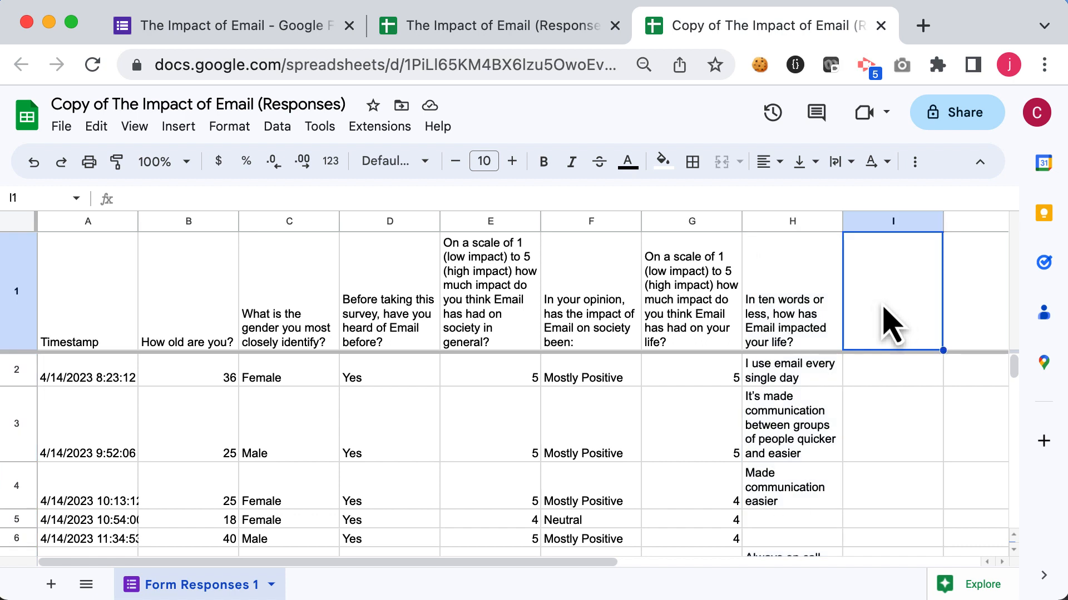
text(Impact Standardized)
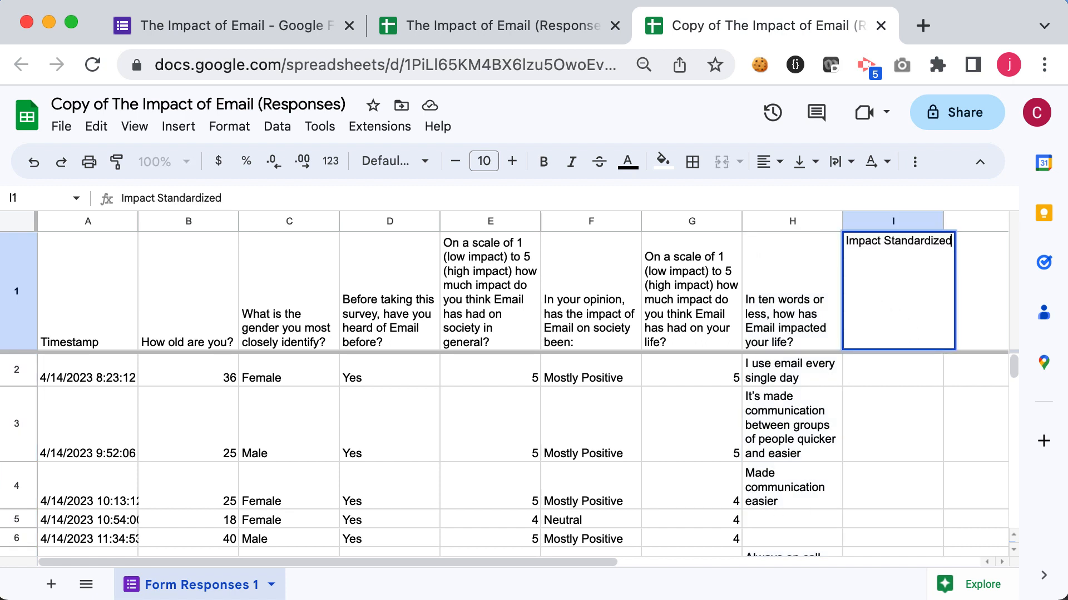
key(Return)
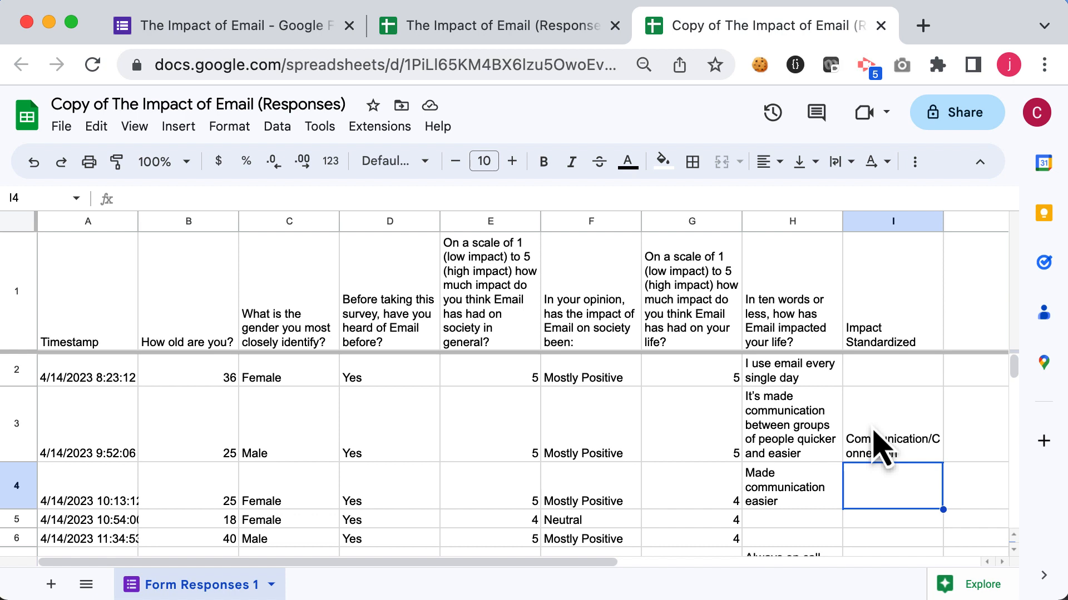
Step: Copy the Communication/Connection category from I3 into I4
click(878, 445)
key(ctrl+c)
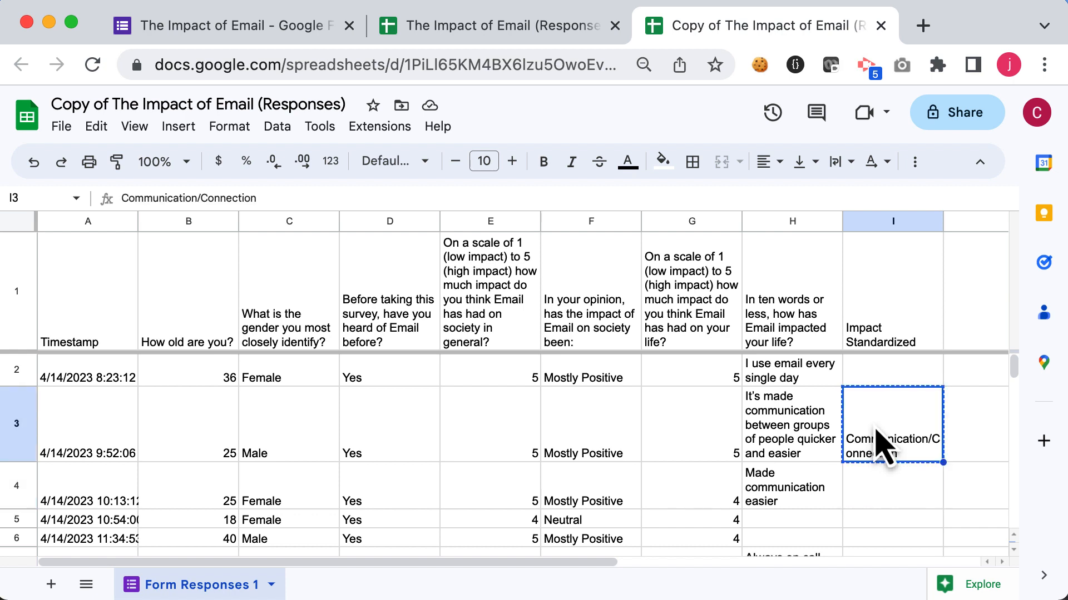
click(889, 489)
key(ctrl+v)
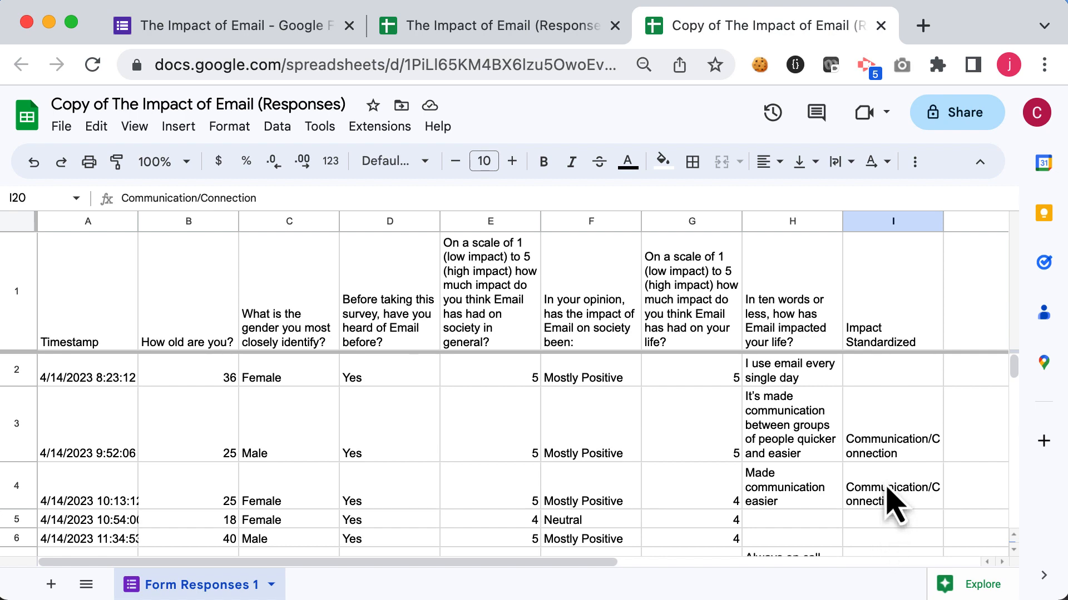
Step: Enter the category School/Work in cell I10
scroll(894, 504, down, 5)
click(886, 413)
text(Sc)
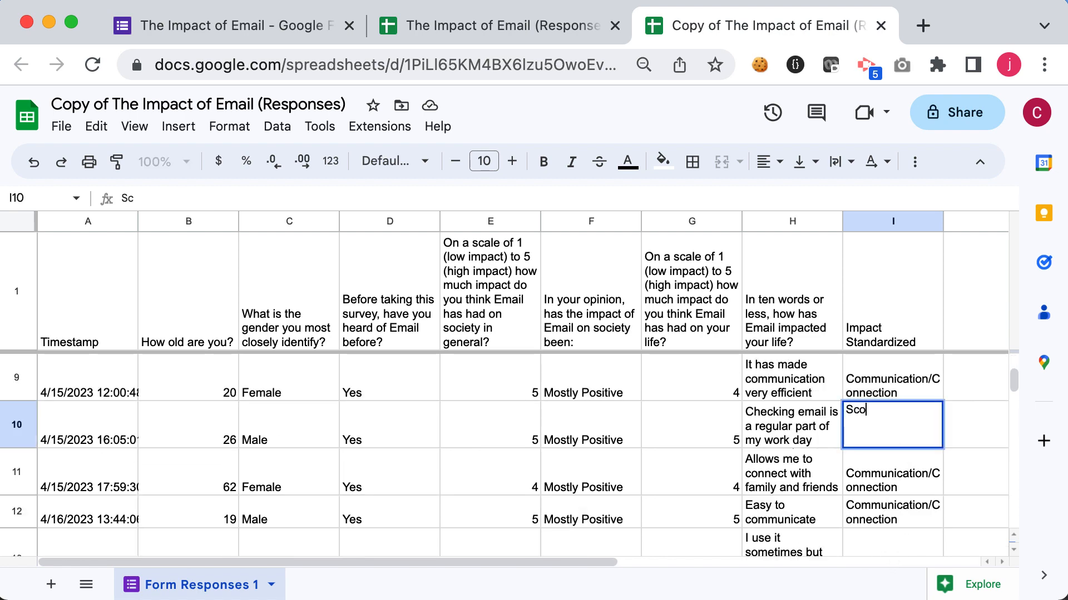
text(hool/)
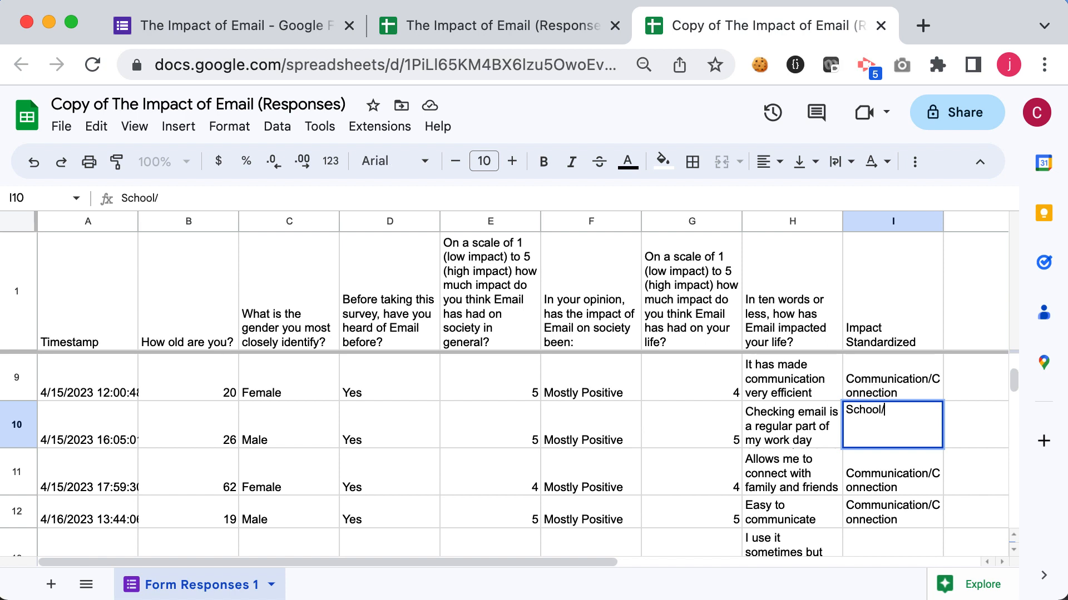
text(Work)
key(Return)
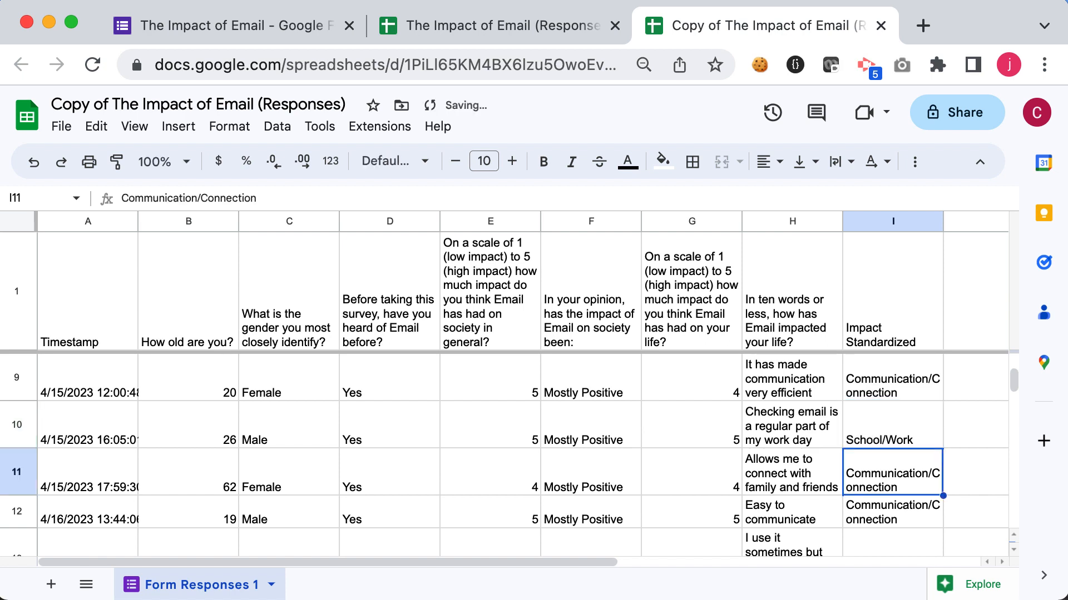
scroll(879, 534, up, 5)
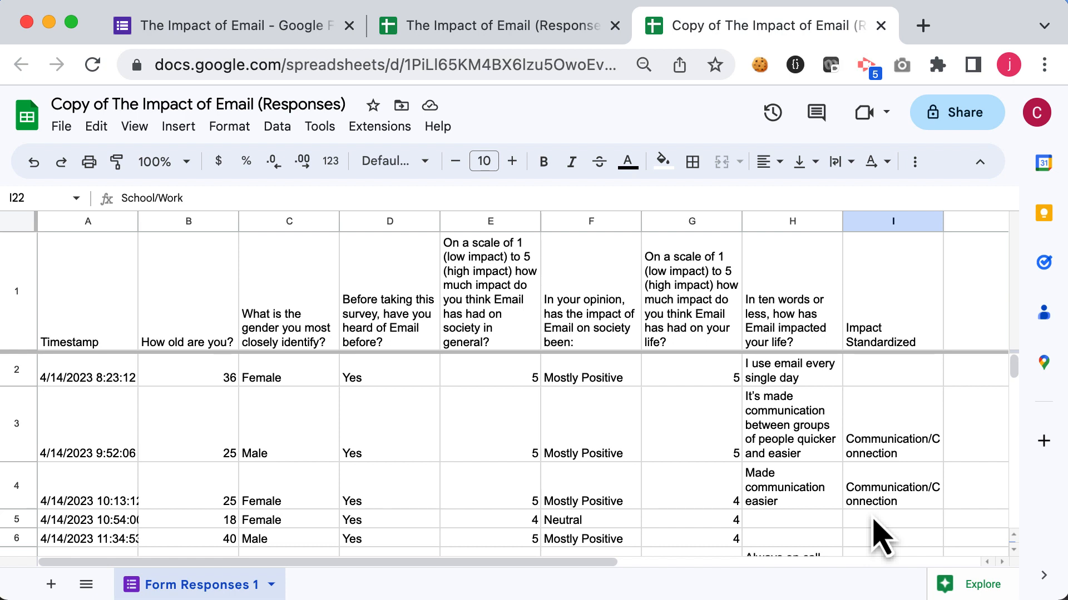
Step: Enter the category Accounts/Services in cell I15 for the fraud-notification response
scroll(878, 533, down, 10)
click(881, 535)
text(Acc)
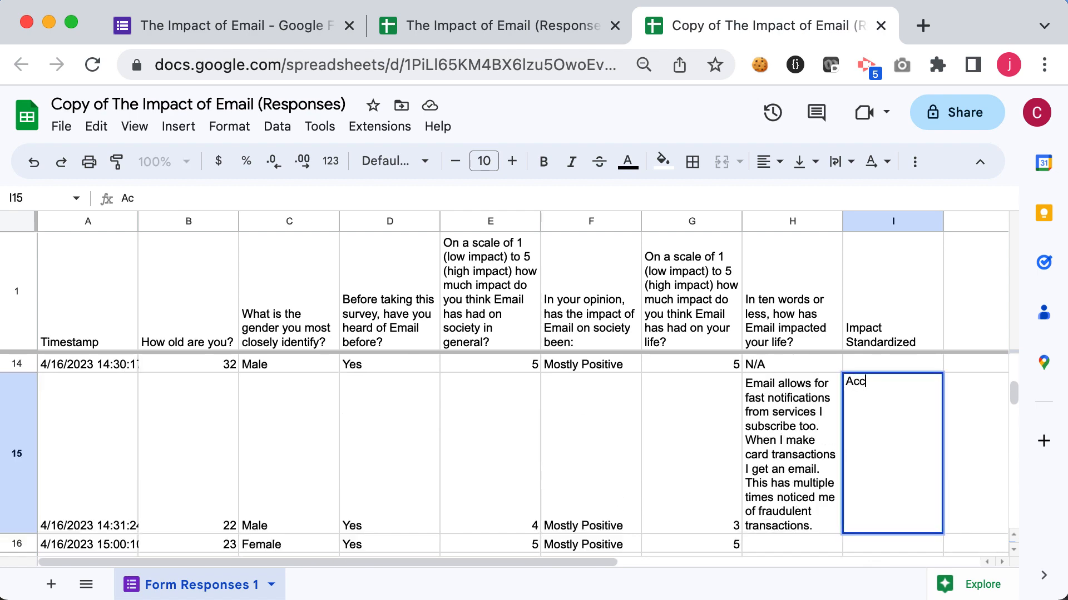
text(ounts/Services)
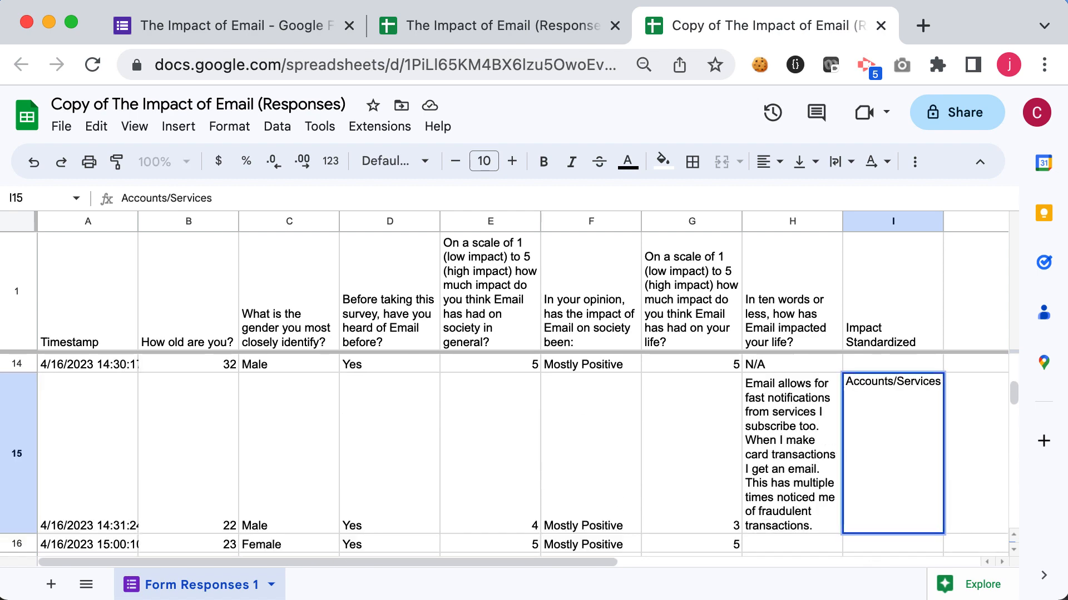
key(Return)
Step: Enter the category General Use/Impact in cell I2
key(Down)
key(Down)
scroll(884, 425, up, 5)
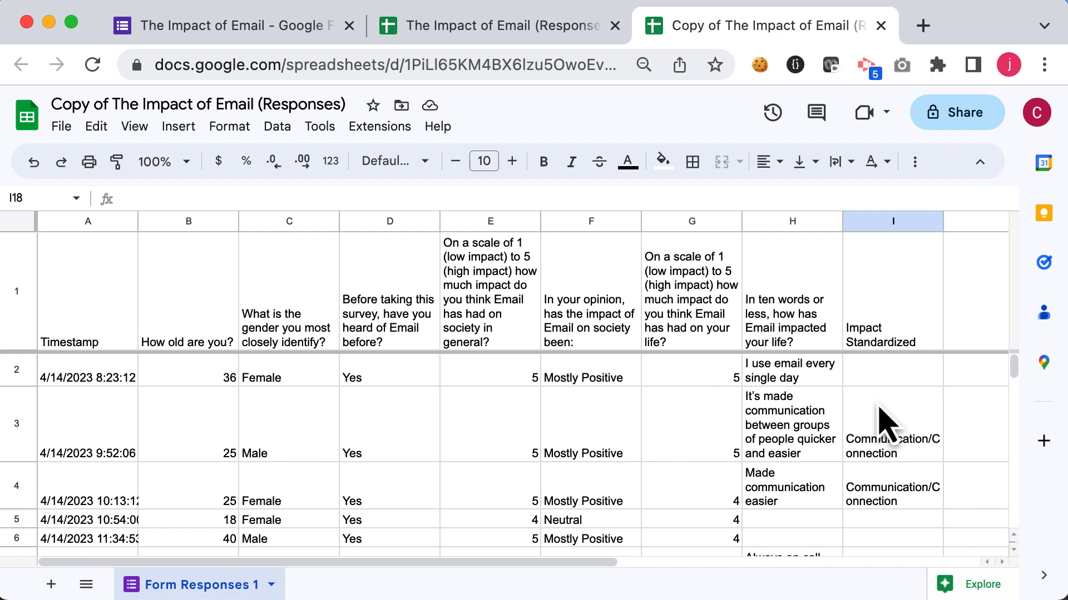
click(886, 376)
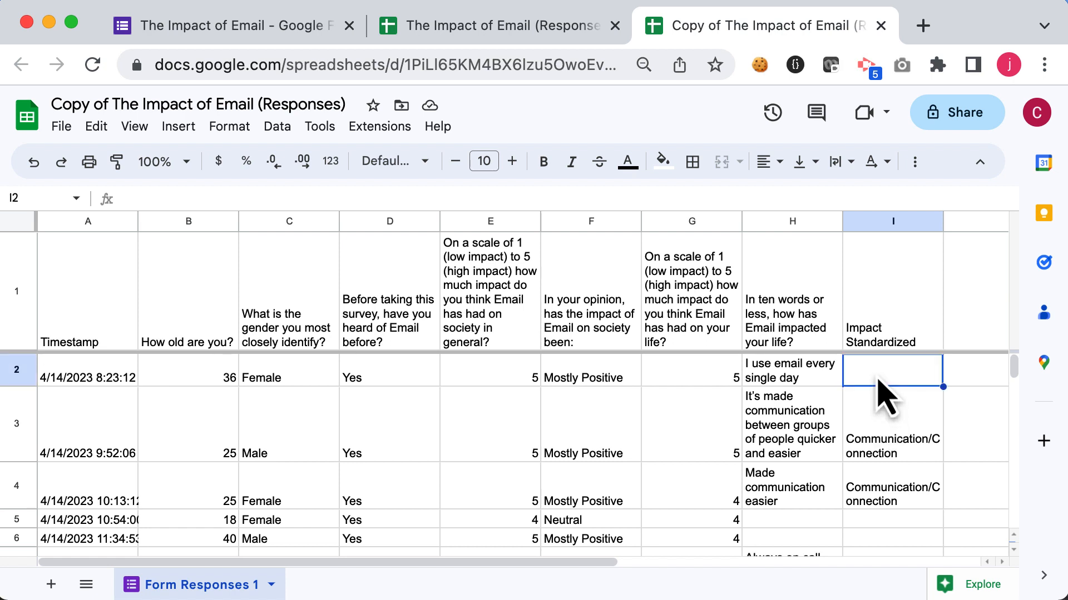
text(General)
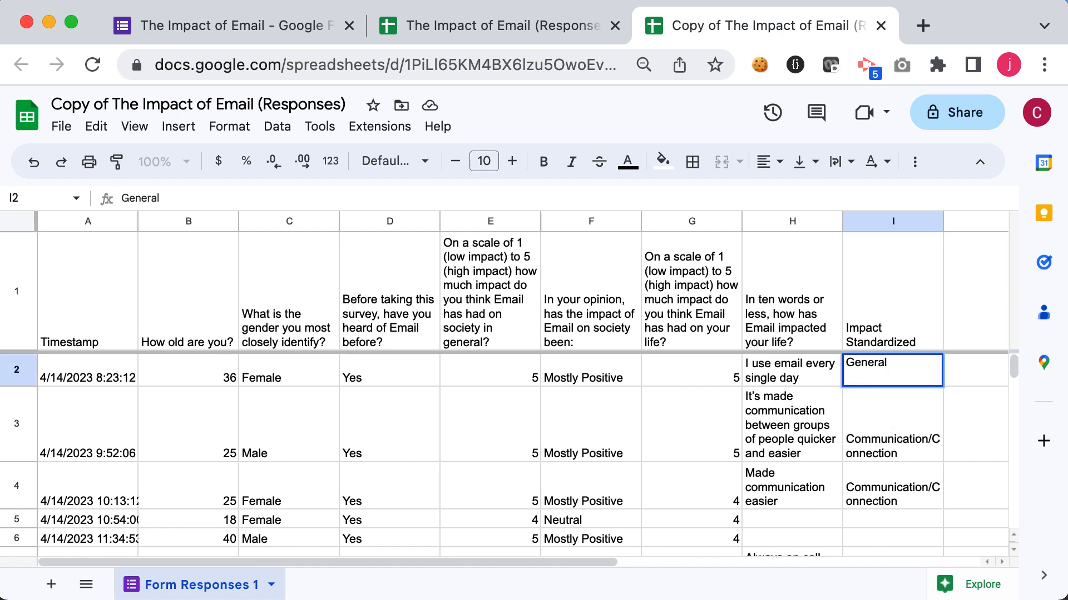
text( Use/Impact)
key(Return)
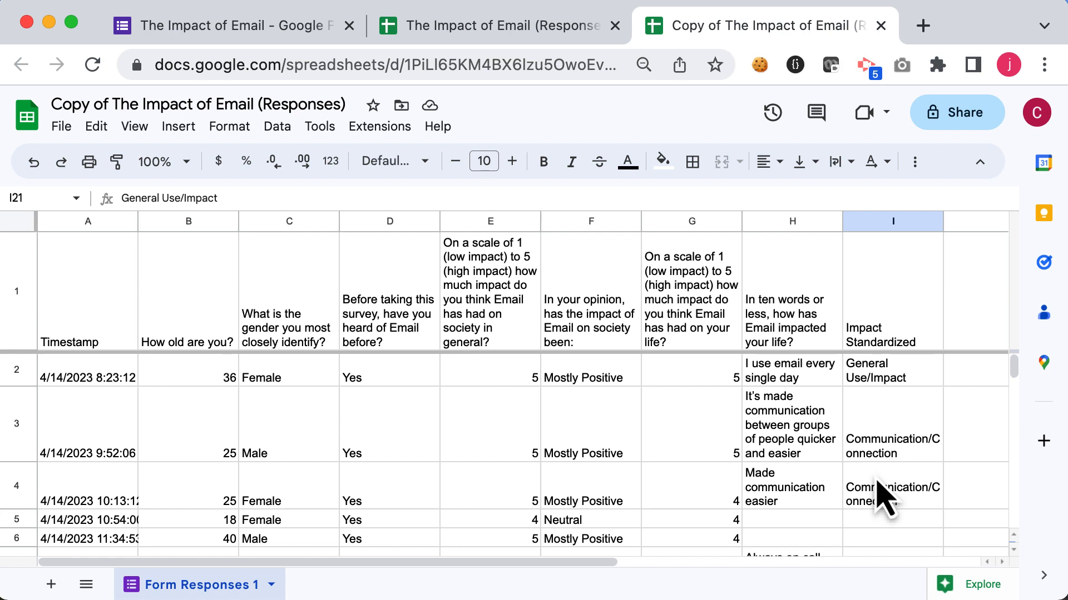
Step: Enter the category No Response in cell I5 for the blank answer
scroll(884, 498, down, 1)
click(868, 492)
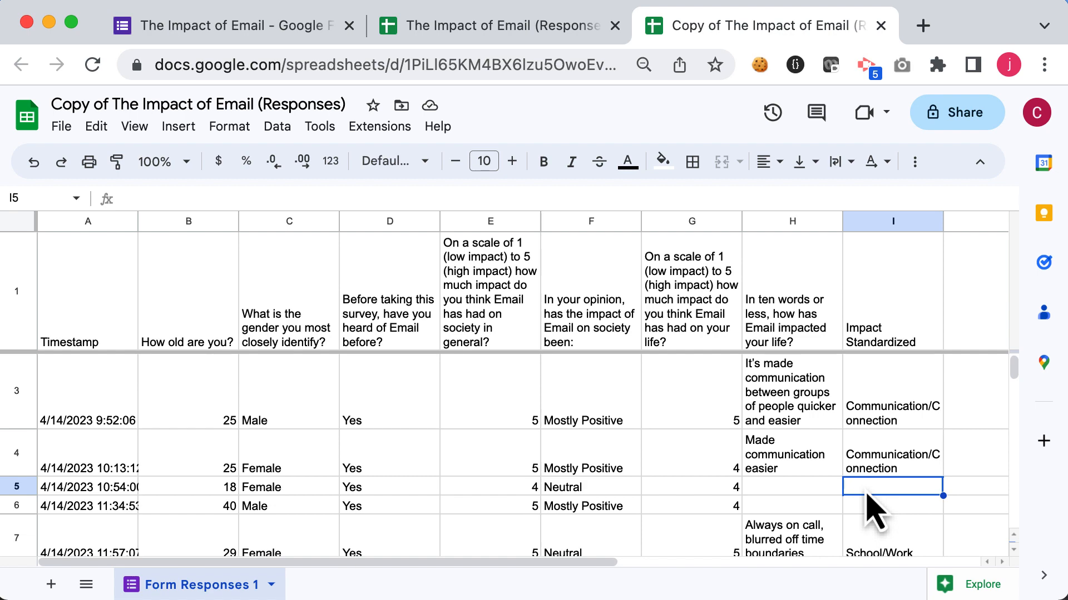
text(No Respon)
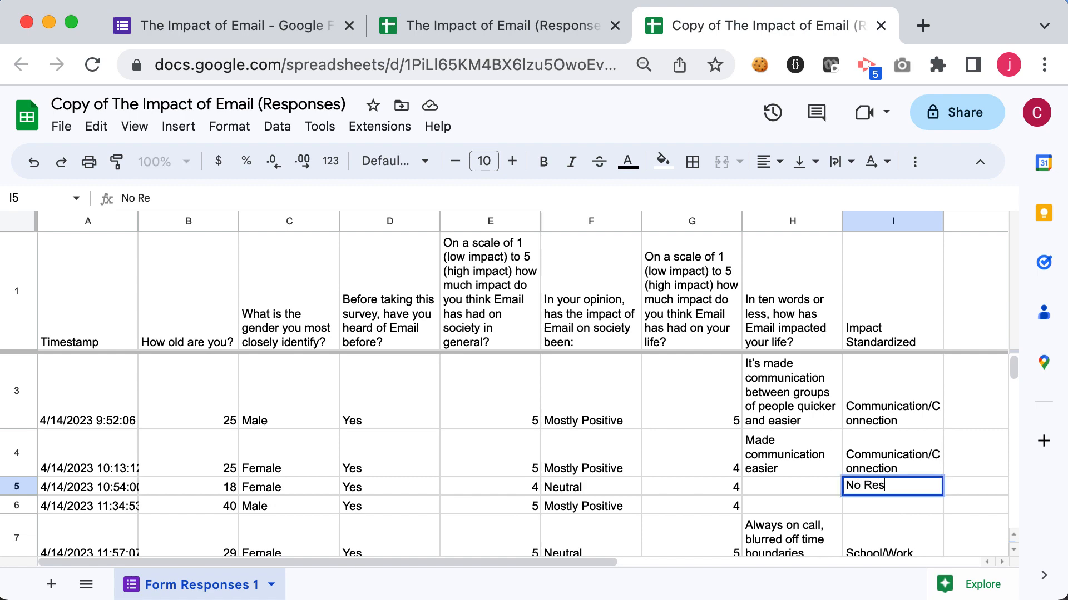
text(se)
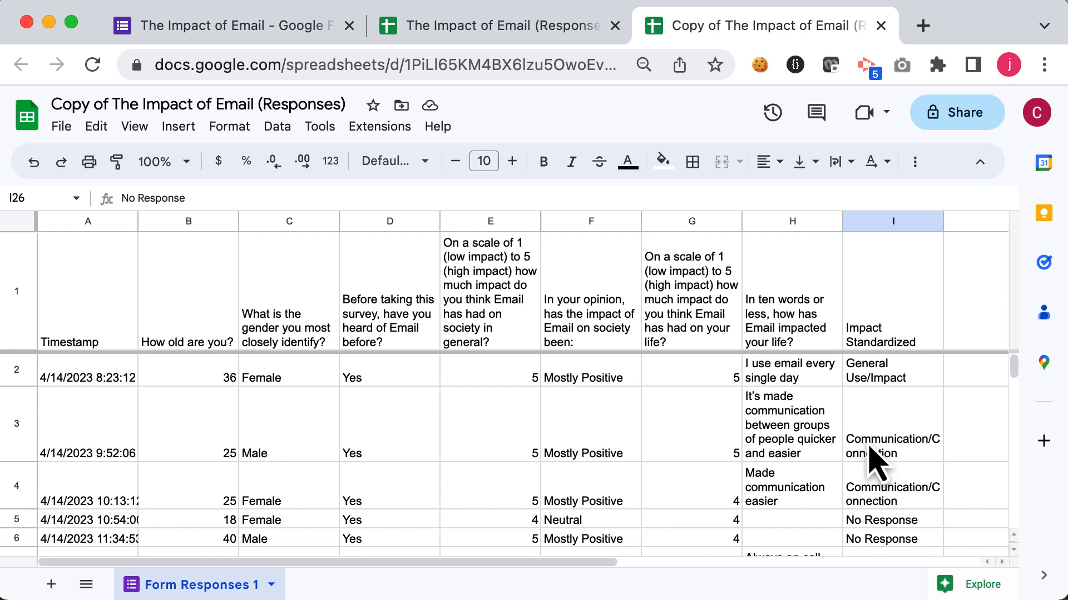
Step: Select the header row and create a filter on the sheet
key(super+Up)
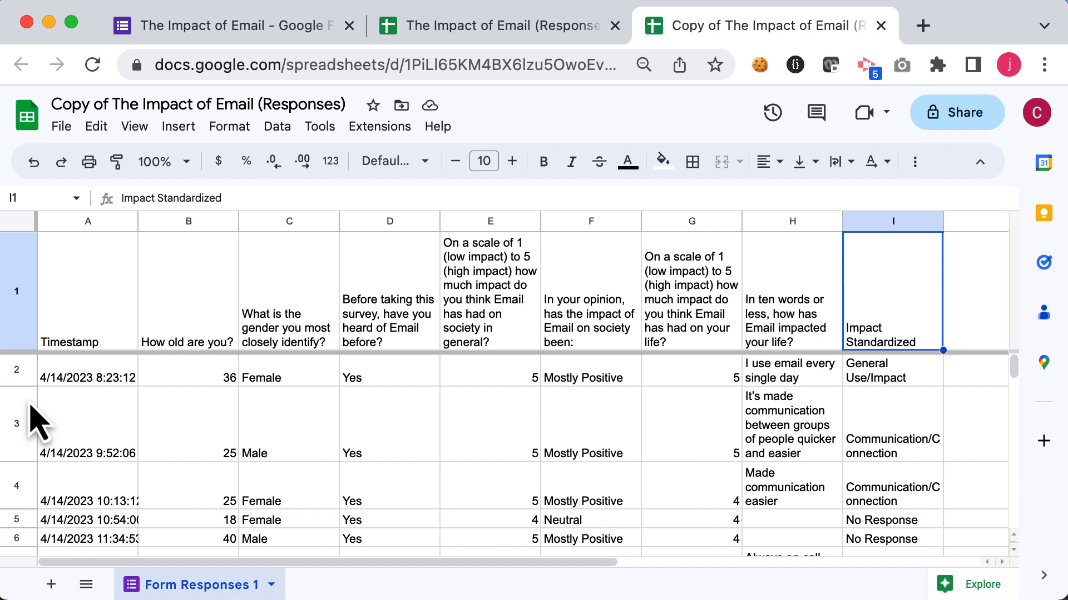
click(21, 328)
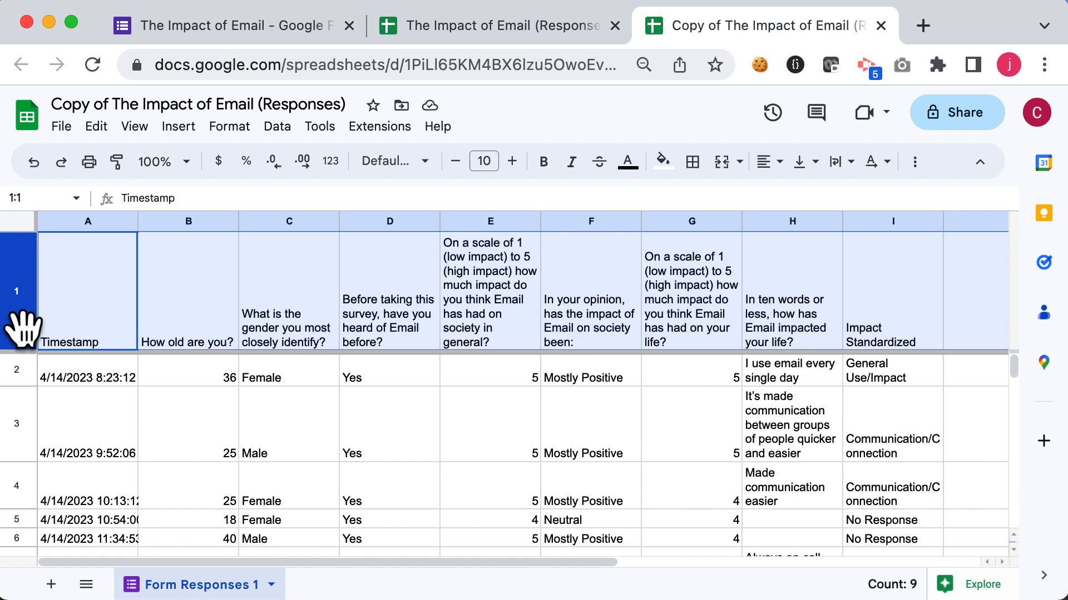
click(276, 129)
click(350, 230)
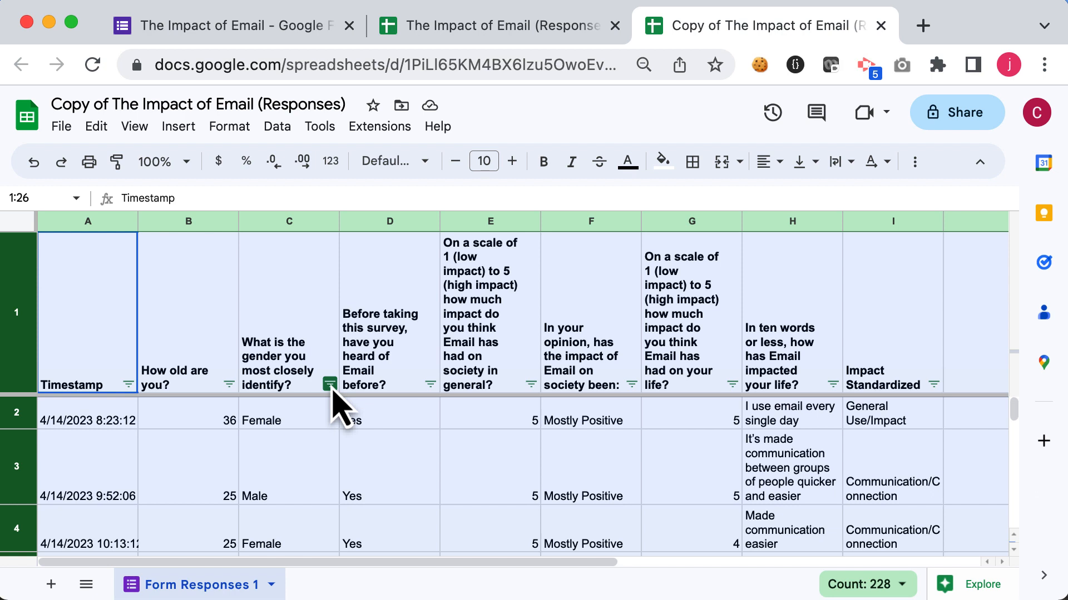
Step: Filter the gender column to show only Female respondents by clearing all values and checking Female
click(330, 384)
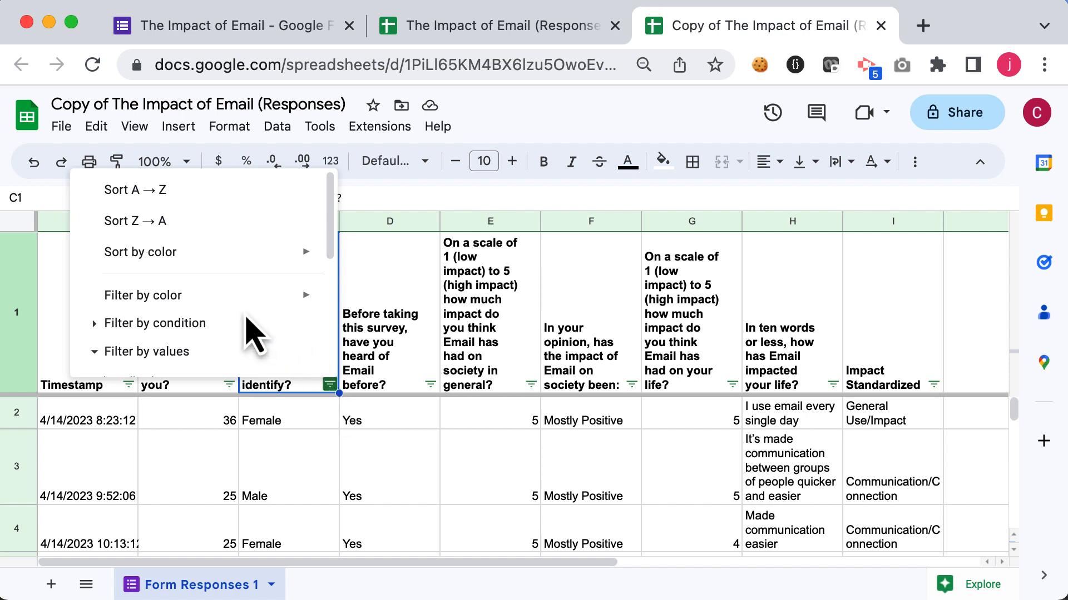
scroll(250, 329, down, 5)
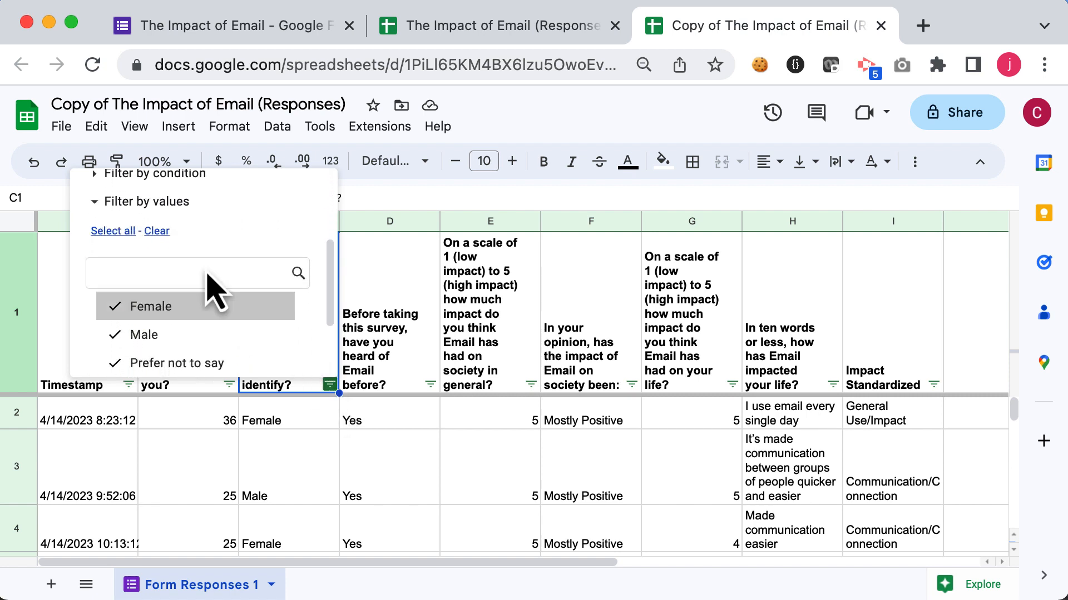
click(158, 231)
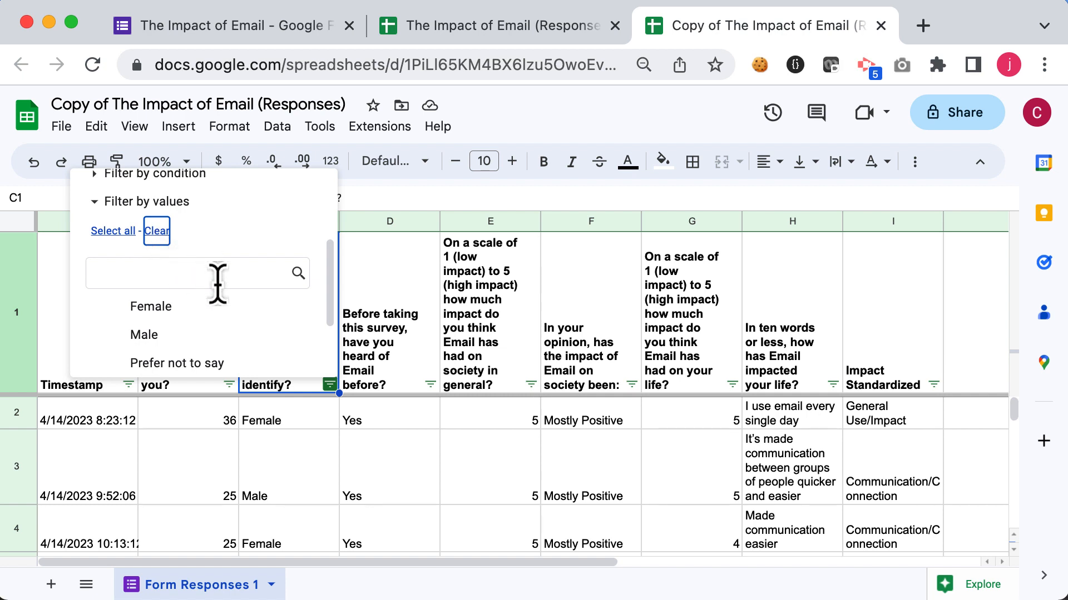
scroll(234, 315, down, 1)
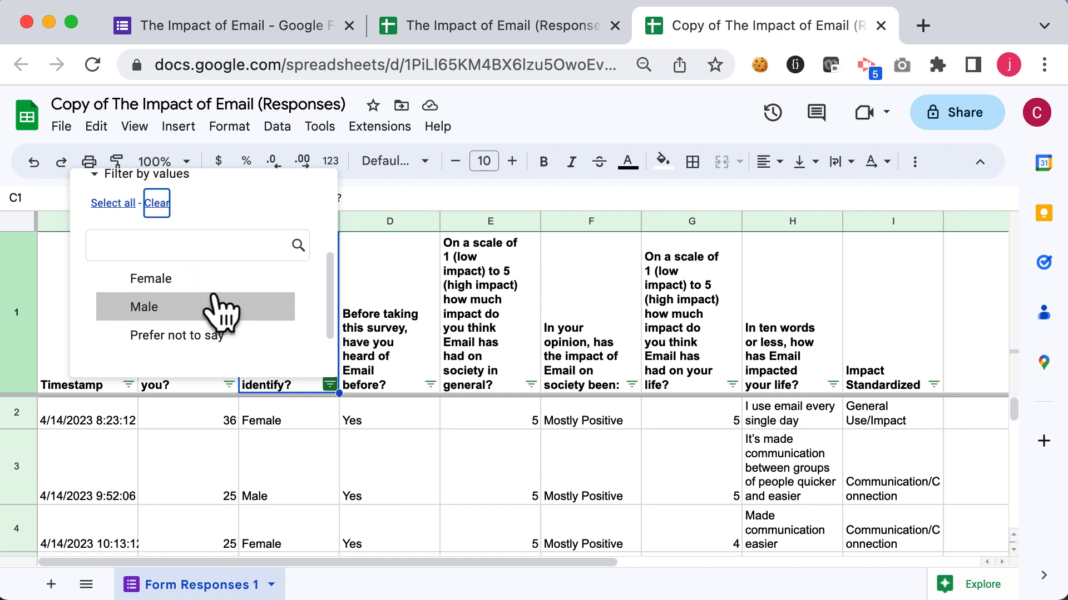
click(167, 286)
scroll(211, 317, down, 2)
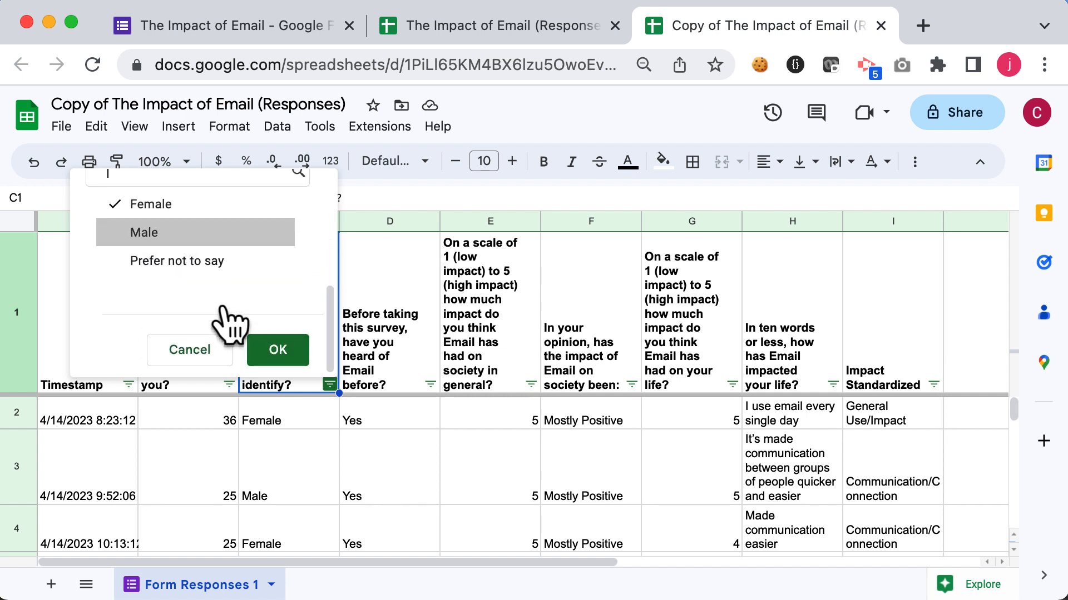
click(278, 349)
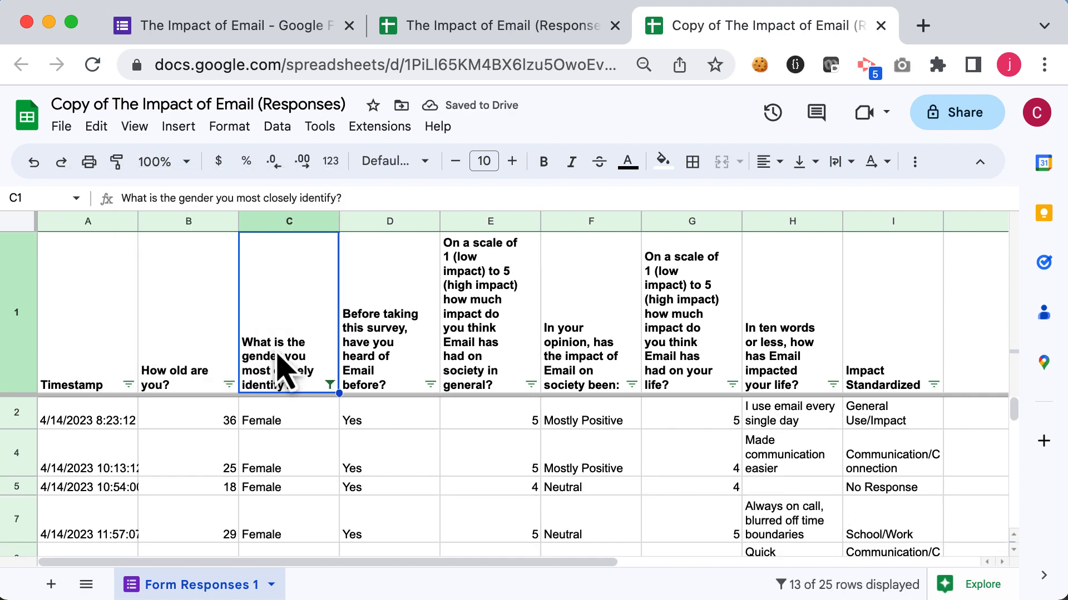
Step: Scroll through the filtered responses to review the remaining rows
scroll(299, 443, down, 5)
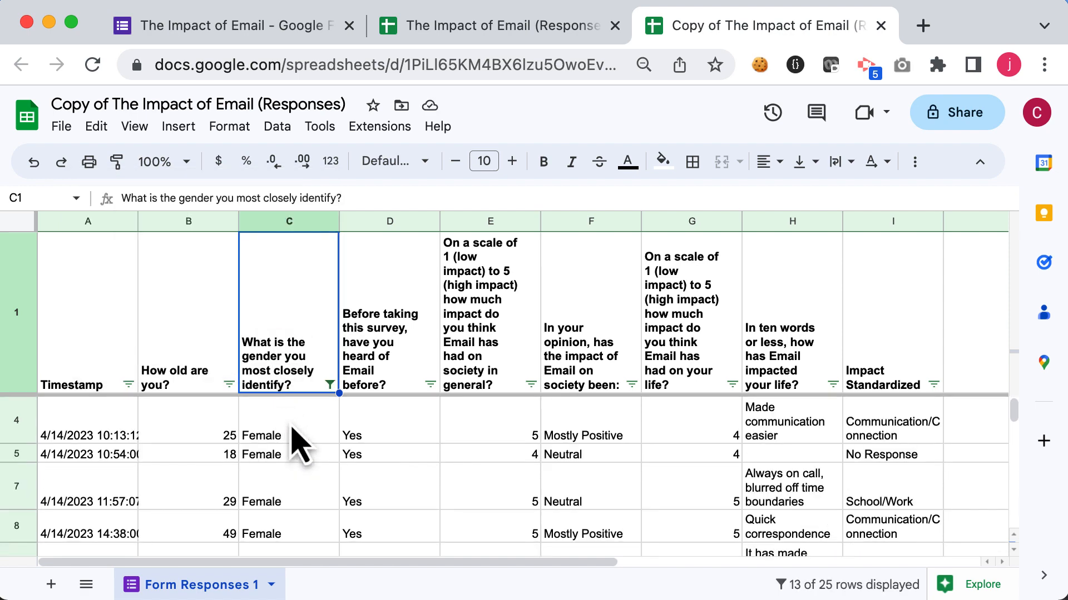
scroll(298, 443, down, 3)
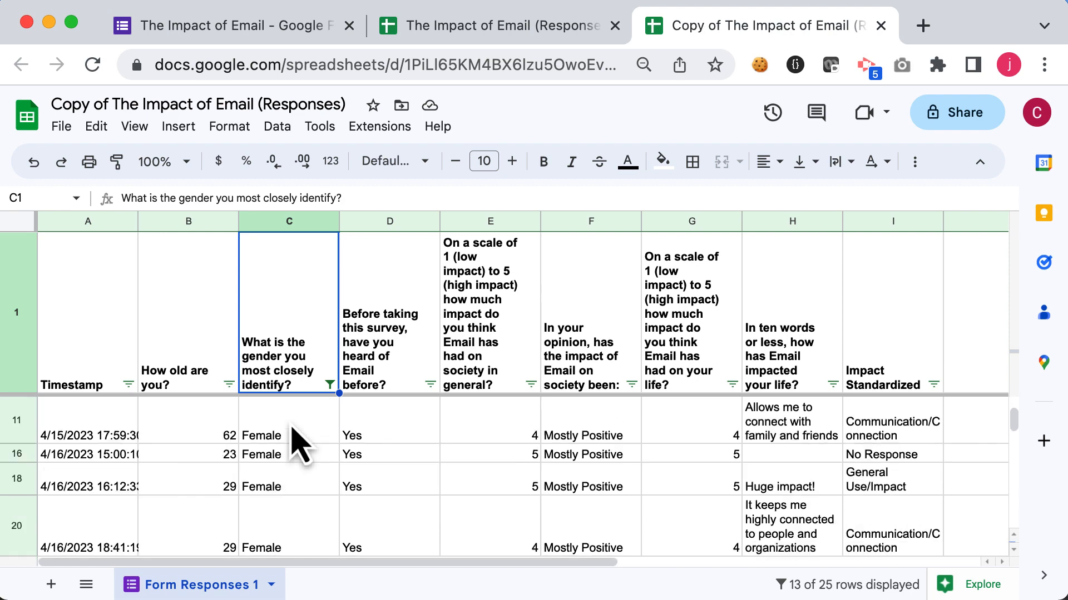
scroll(299, 443, up, 10)
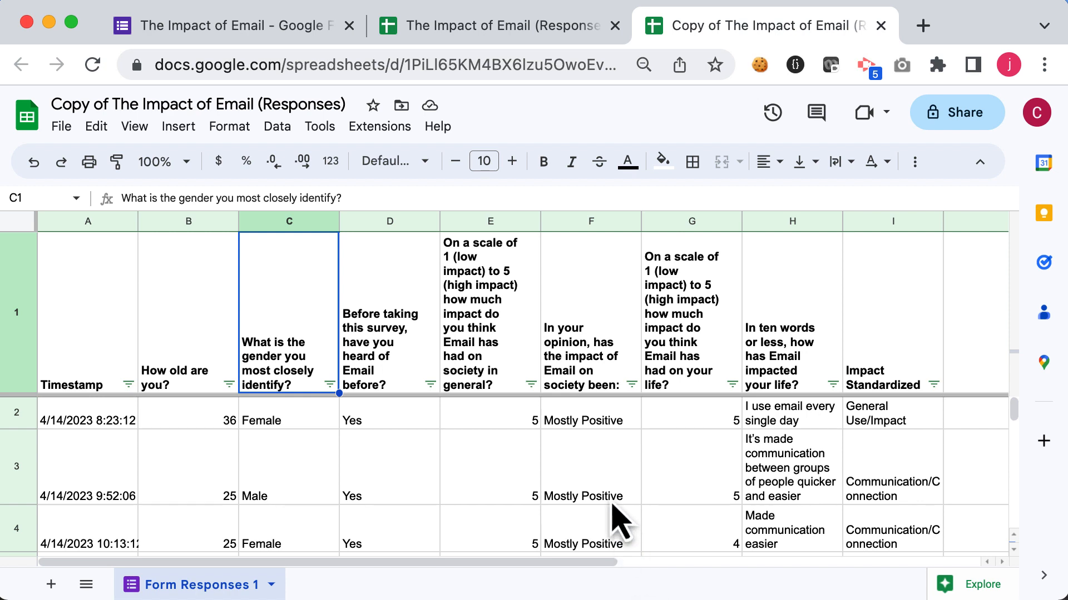
Step: Filter the society-impact column to show only Mostly Negative and Mostly Positive answers
click(632, 386)
scroll(562, 347, down, 2)
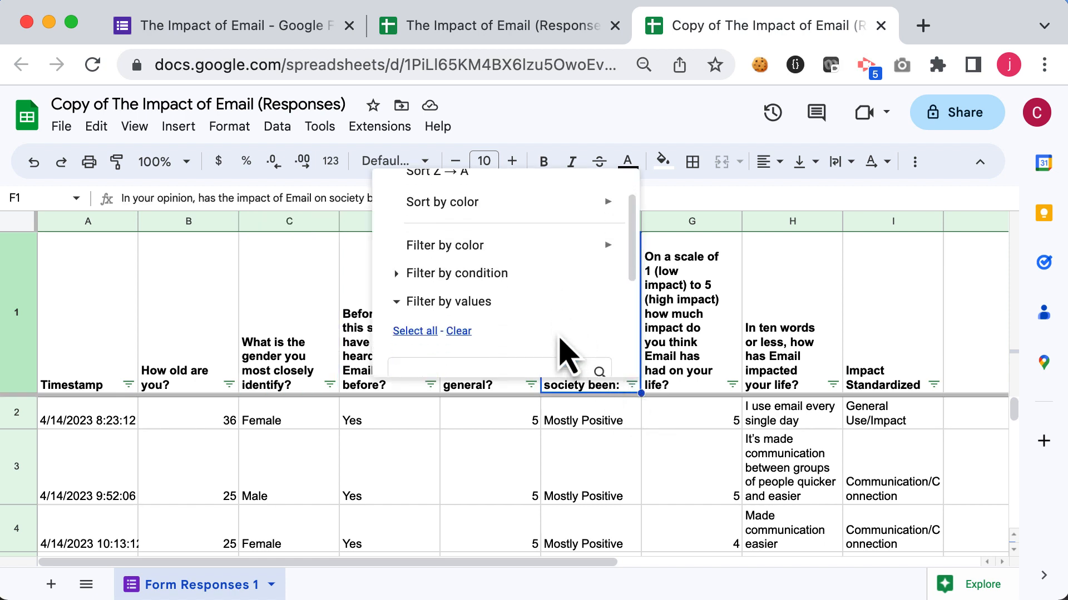
scroll(563, 347, down, 3)
click(455, 246)
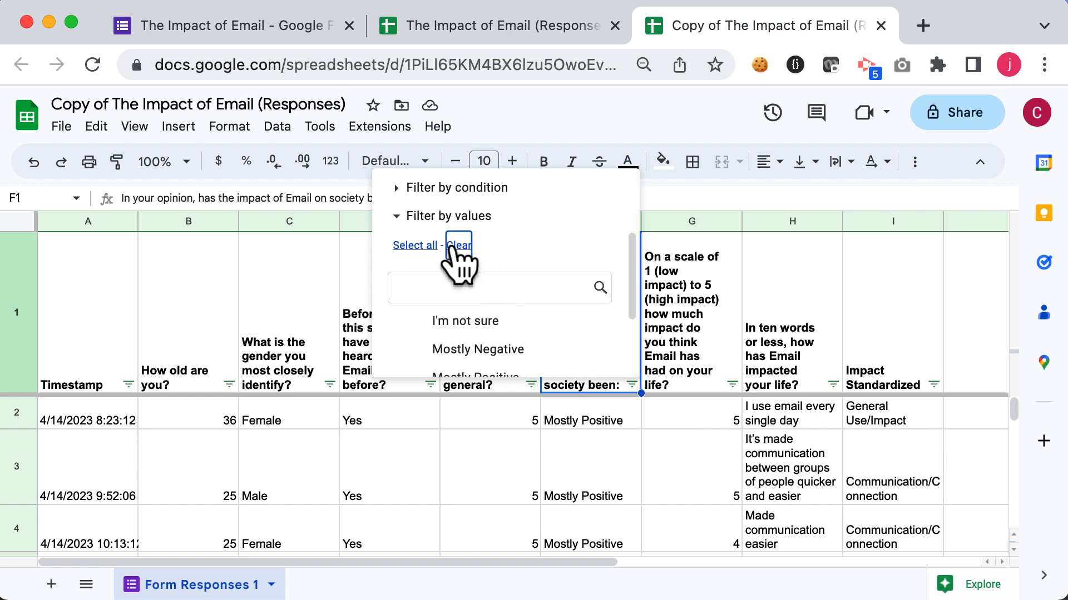
scroll(484, 267, down, 3)
click(482, 266)
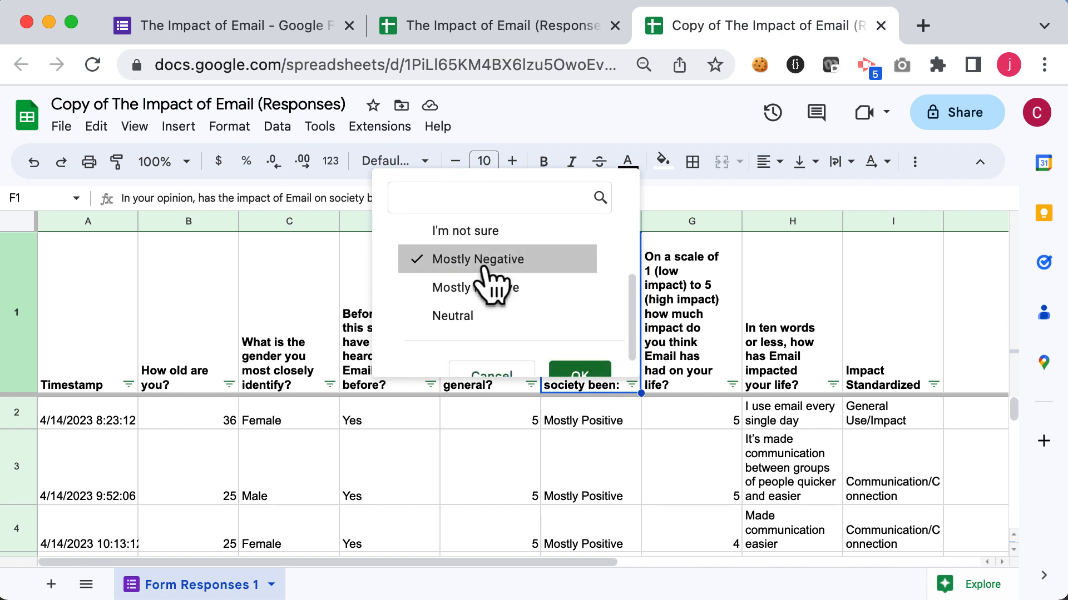
click(496, 287)
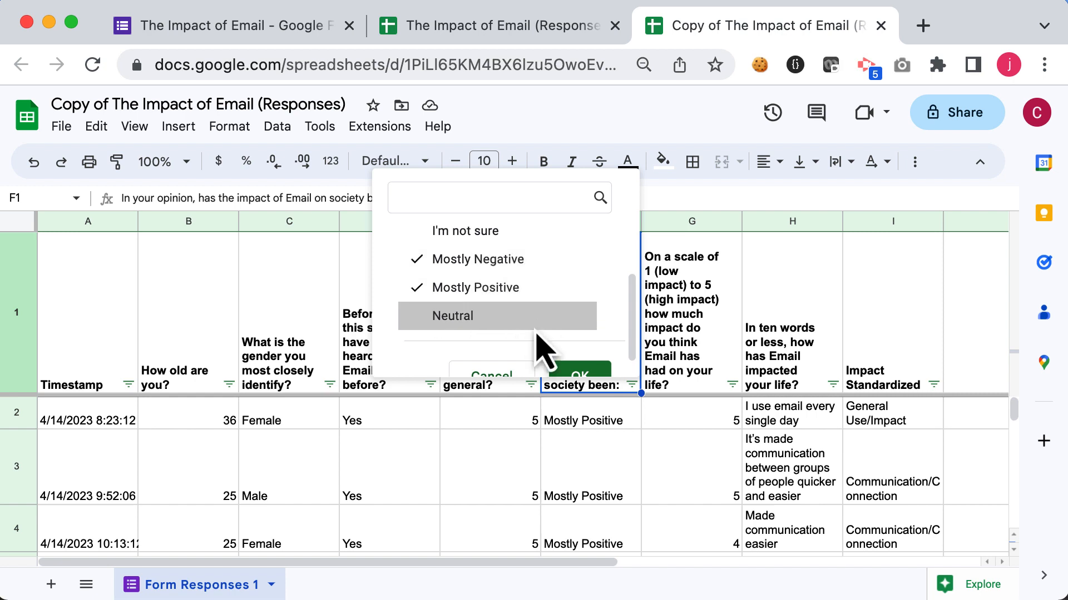
click(572, 373)
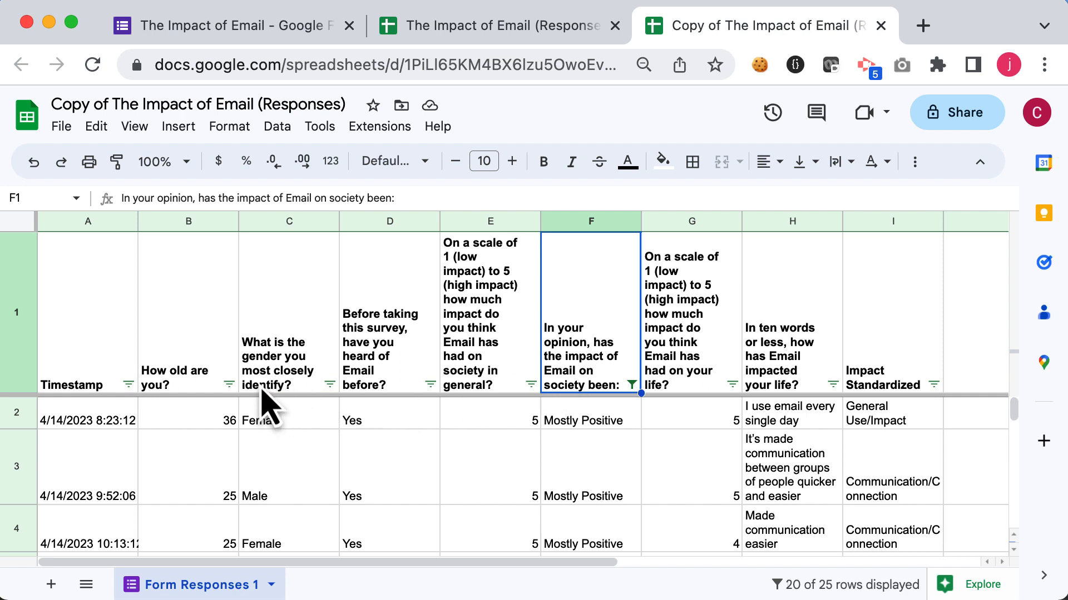
Step: Add a condition filter on the age column showing only ages Less than 40
click(229, 385)
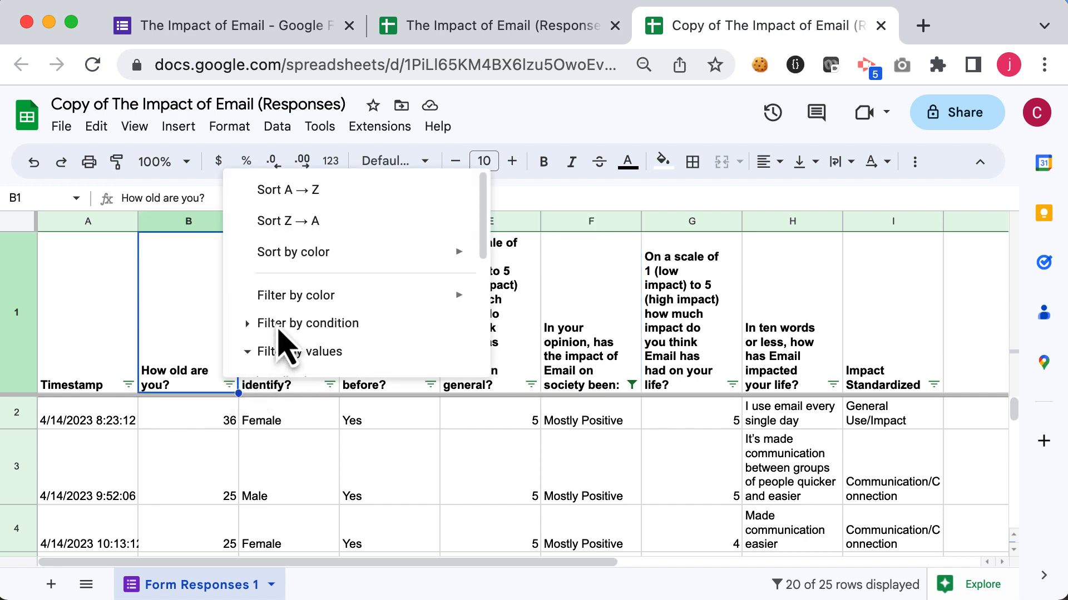
click(338, 327)
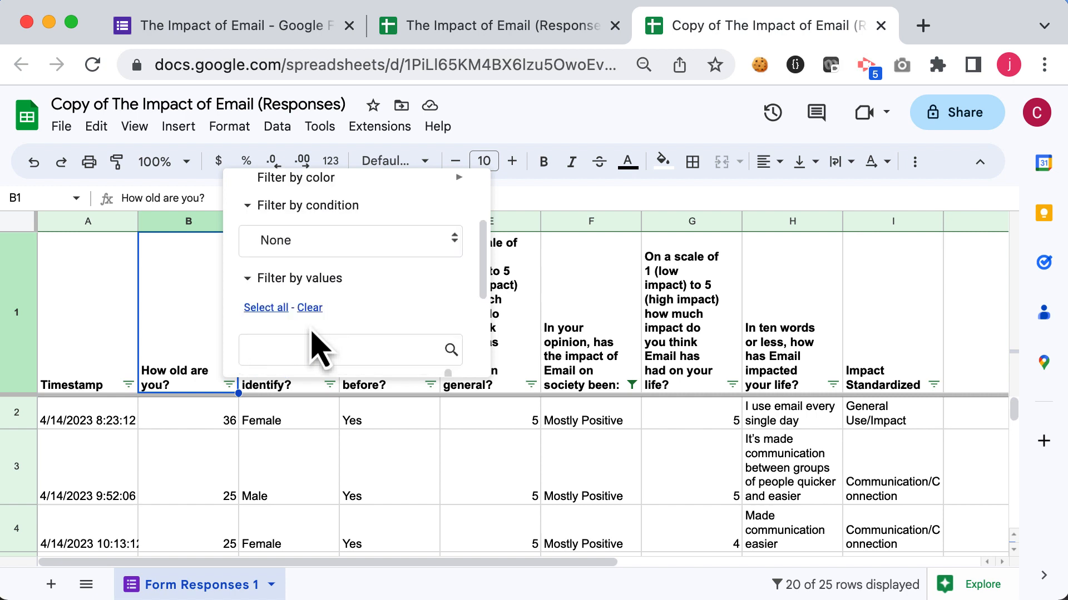
click(333, 251)
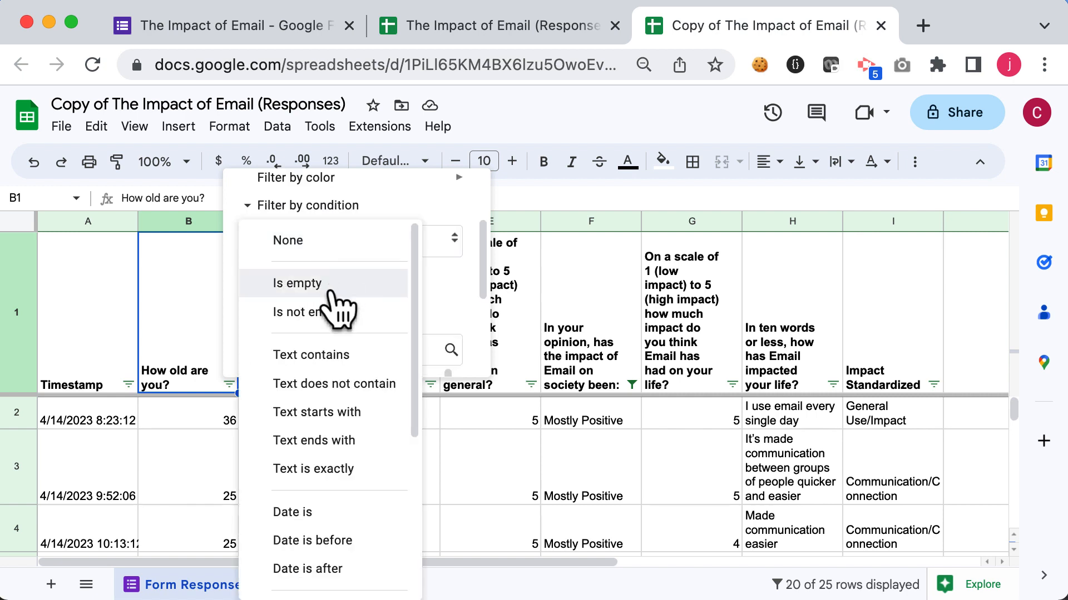
scroll(340, 300, down, 3)
scroll(337, 342, down, 2)
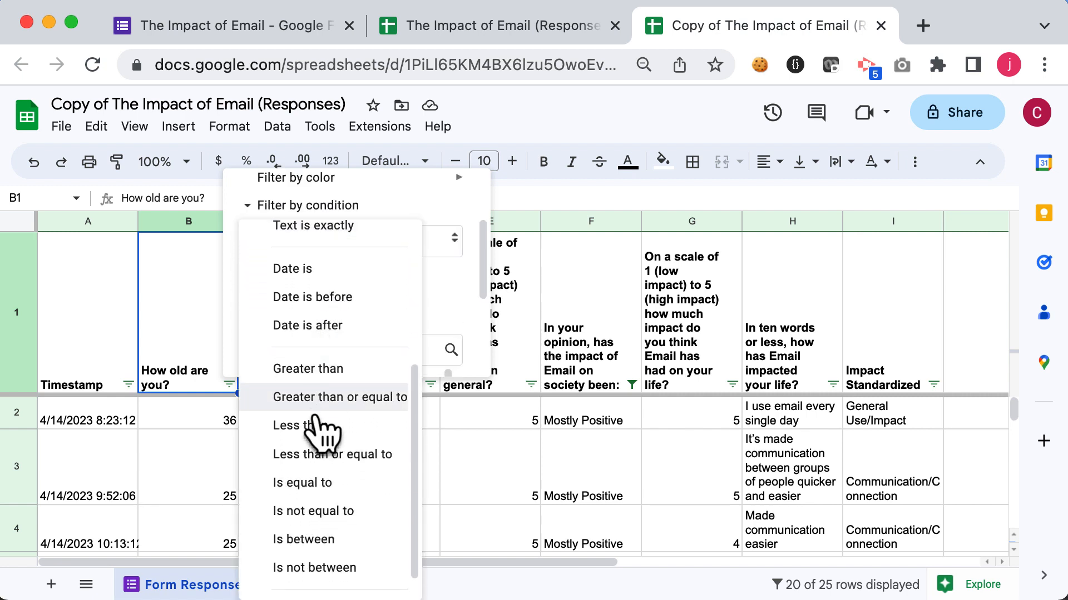
click(324, 428)
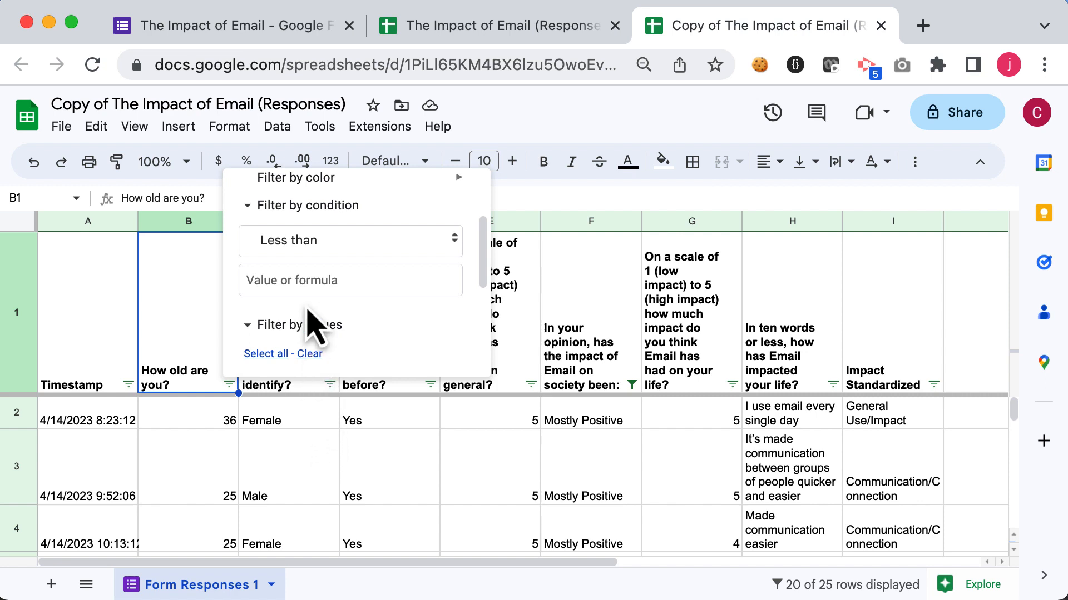
click(303, 278)
text(40)
scroll(353, 322, down, 5)
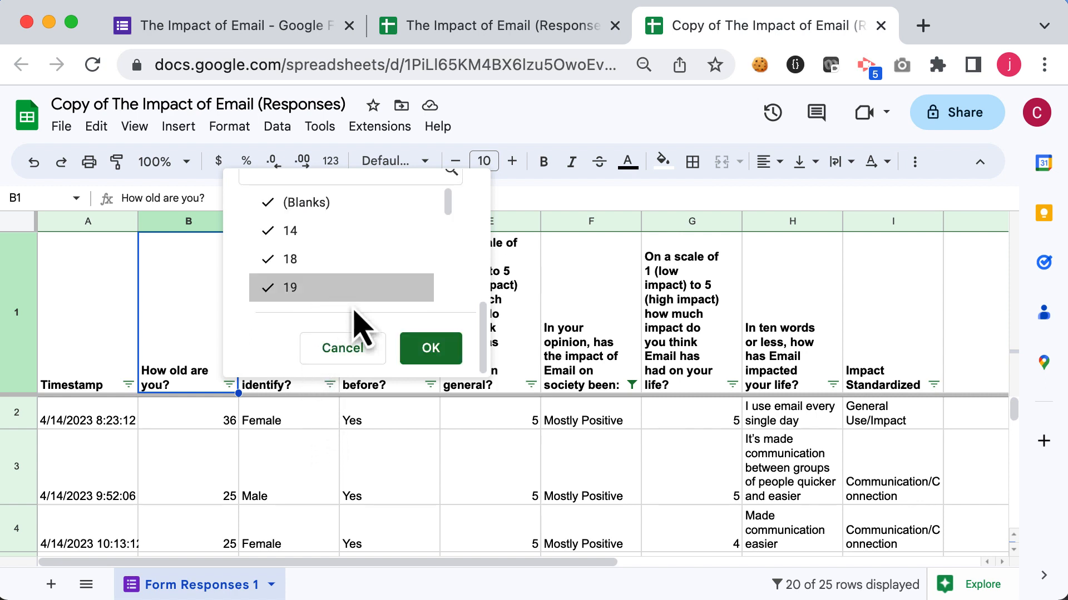
click(428, 349)
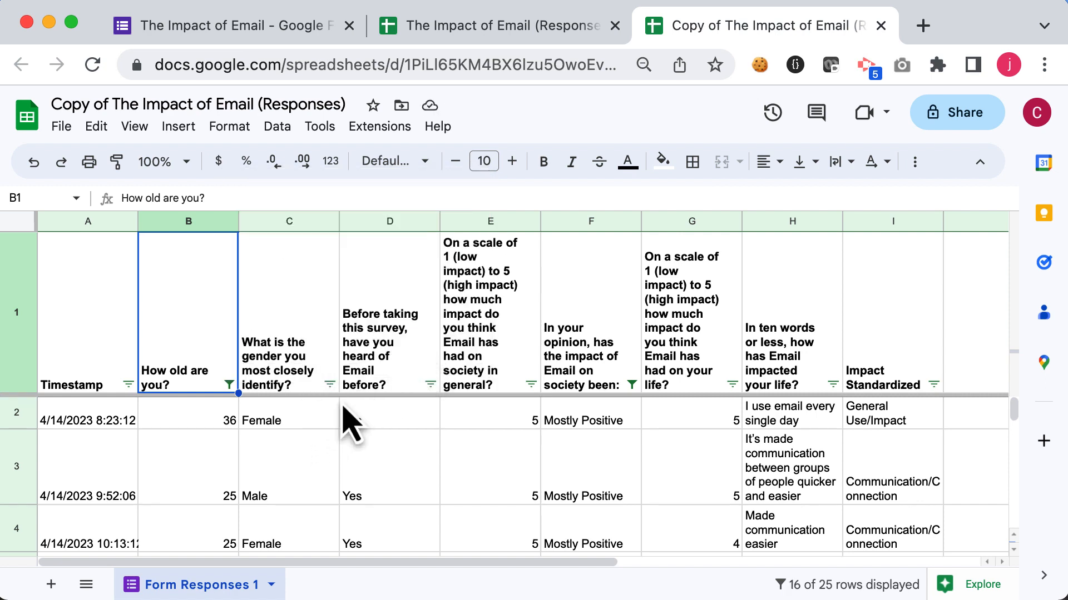
Step: Scroll through the rows remaining after the age filter
scroll(345, 420, down, 2)
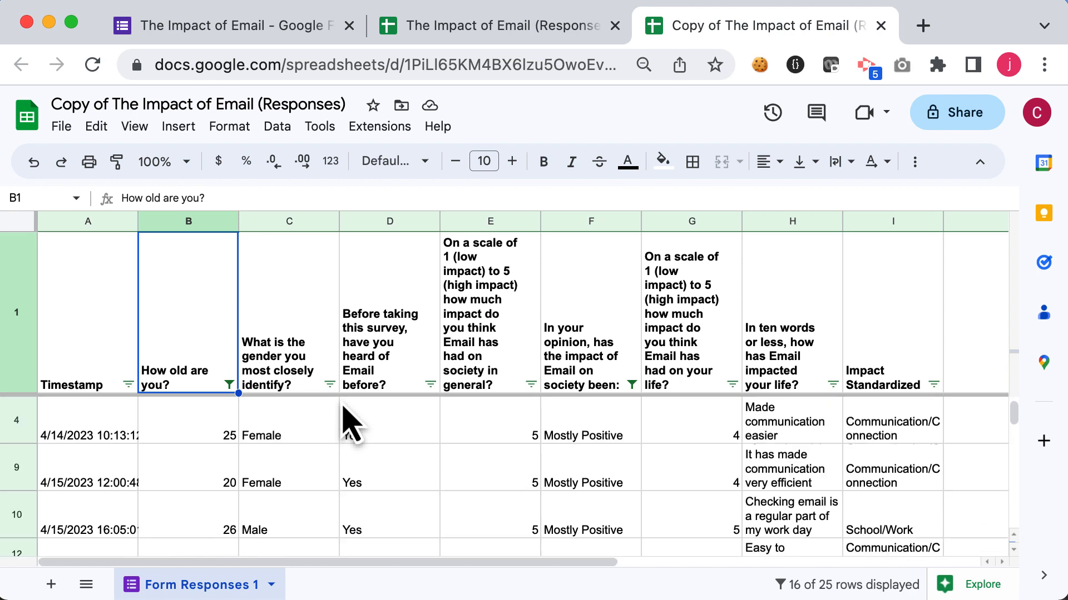
scroll(348, 424, down, 1)
scroll(348, 424, down, 2)
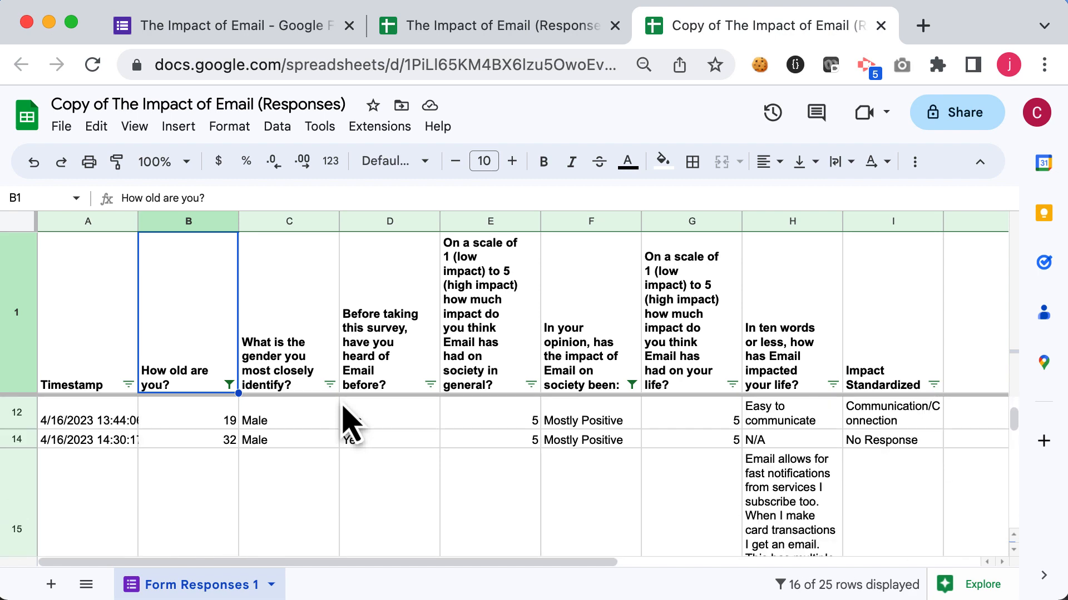
scroll(347, 424, up, 5)
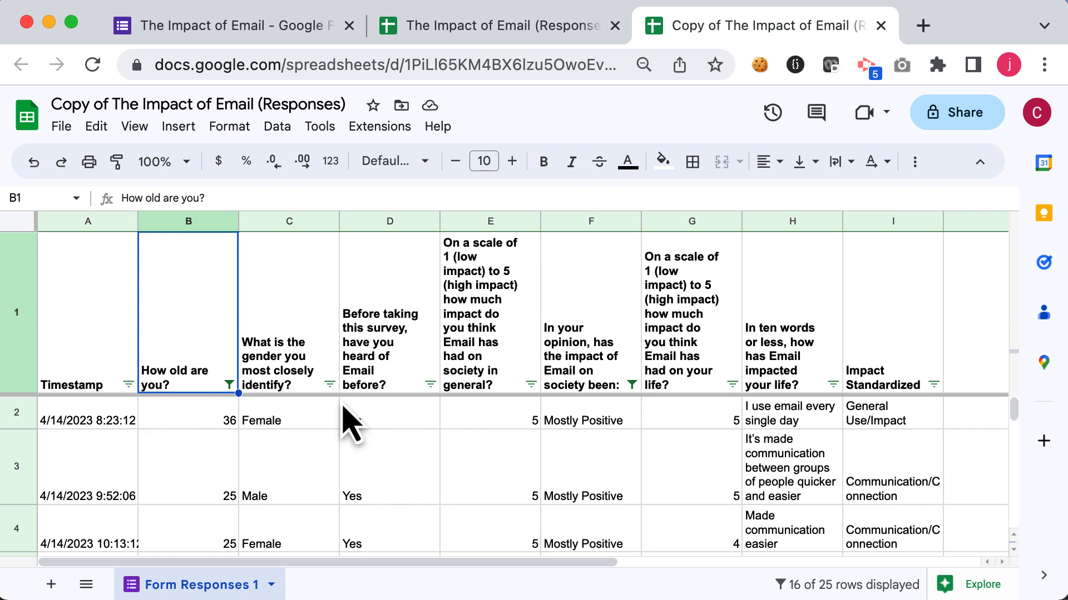
Step: Sort the filtered data by age from A to Z
click(228, 384)
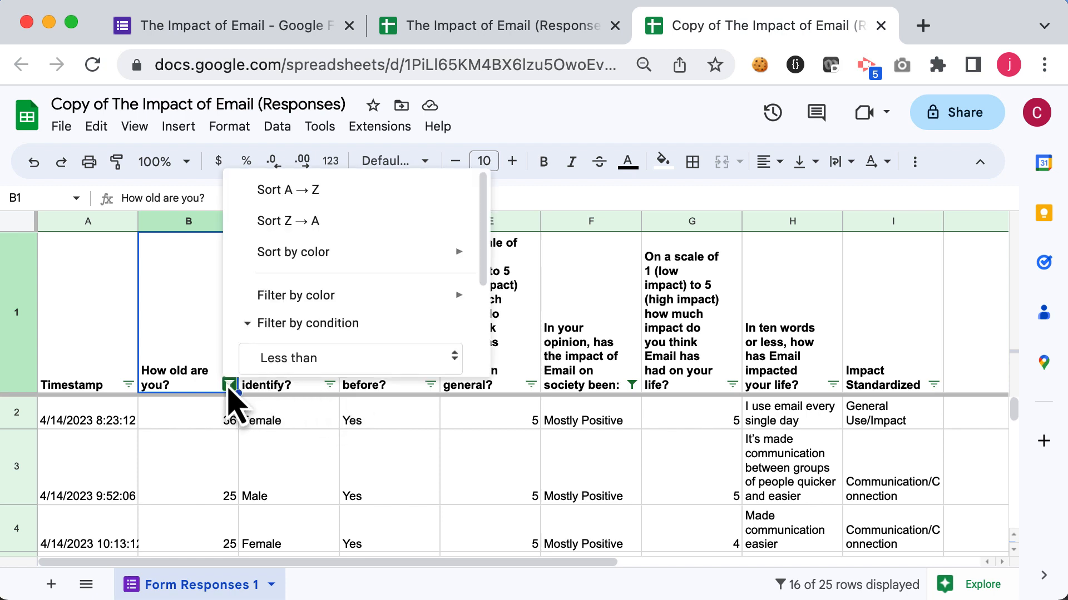
click(272, 190)
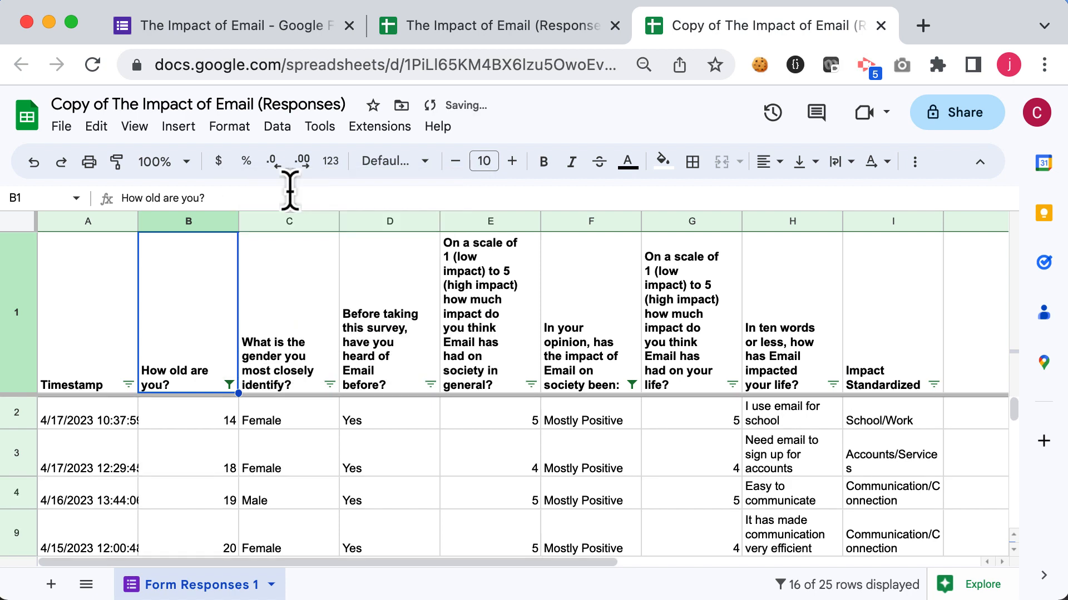